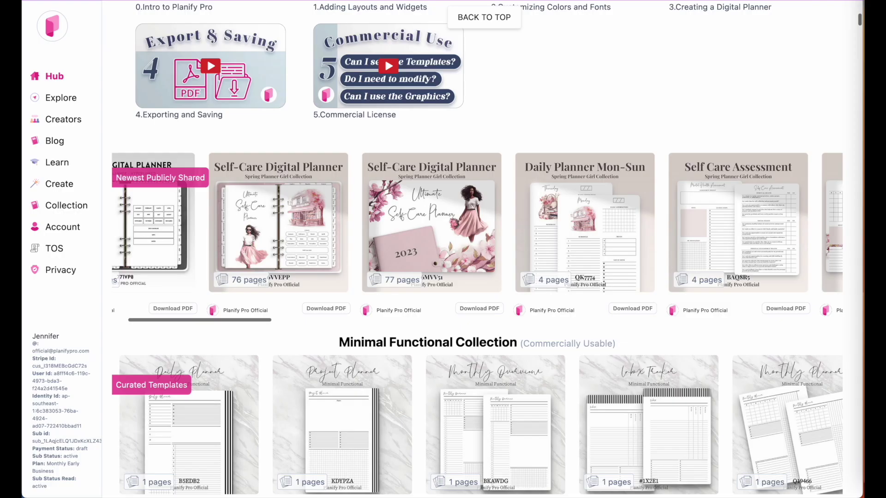
- Browse the Hub's template carousels to find the 76-page Self-Care Digital Planner
scroll(359, 295, left, 2)
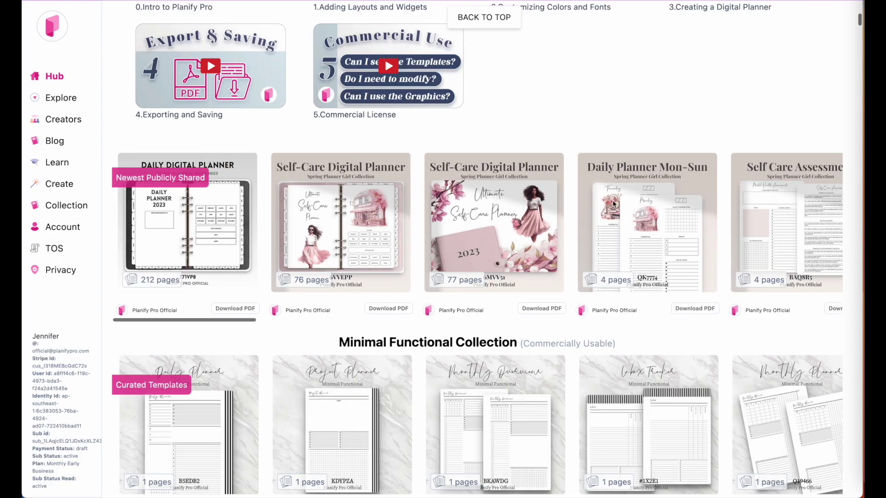
scroll(614, 205, right, 8)
scroll(612, 204, right, 8)
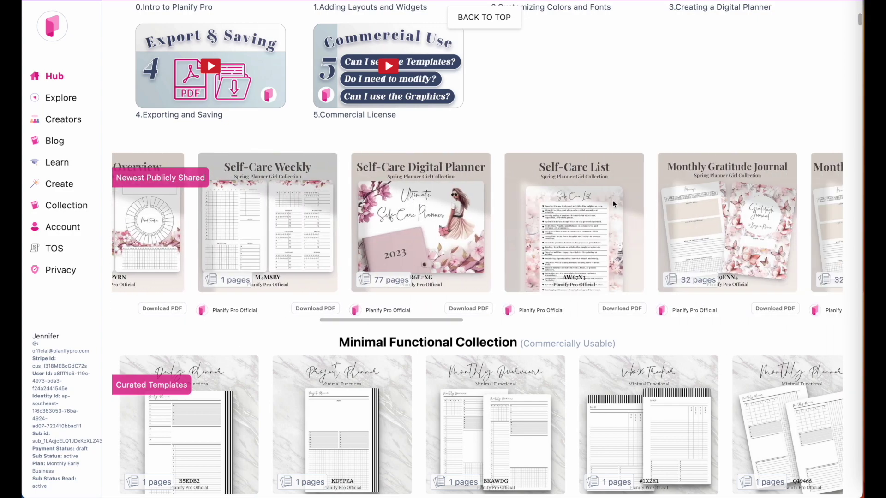
scroll(612, 205, right, 1)
scroll(612, 200, left, 10)
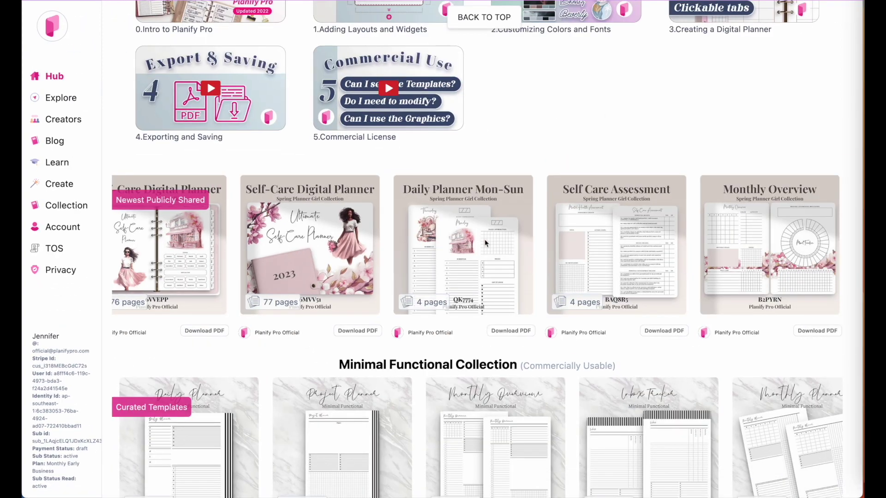
scroll(282, 266, left, 5)
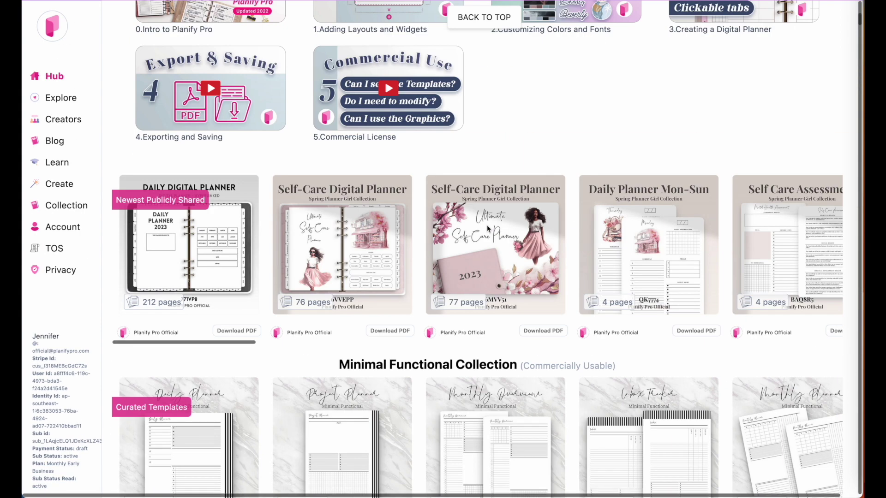
scroll(530, 242, right, 5)
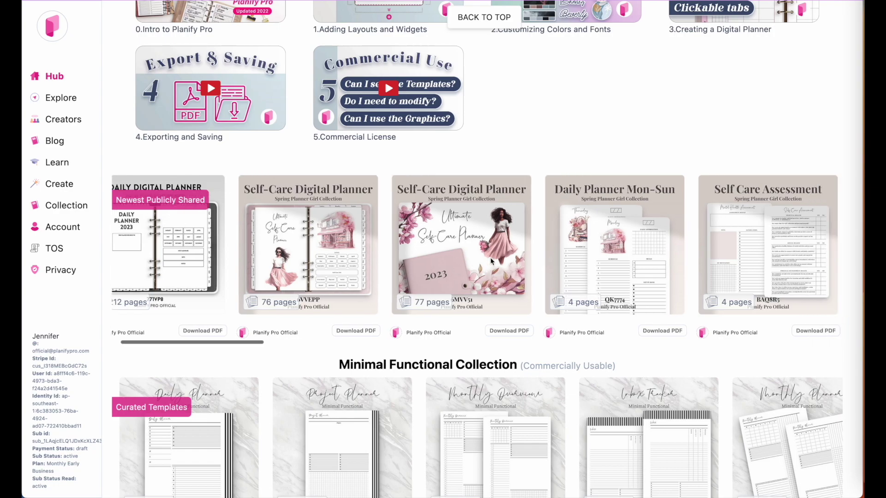
scroll(492, 261, down, 5)
scroll(492, 261, down, 3)
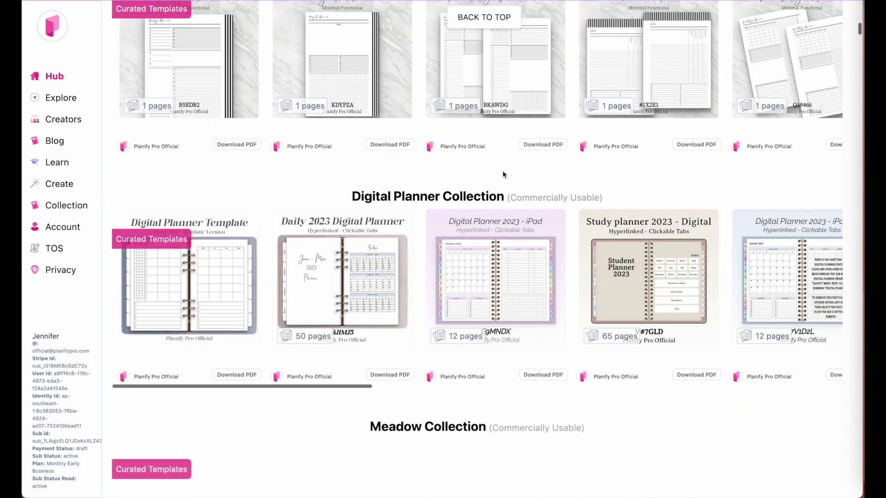
scroll(503, 171, down, 2)
scroll(600, 185, right, 5)
scroll(689, 183, left, 10)
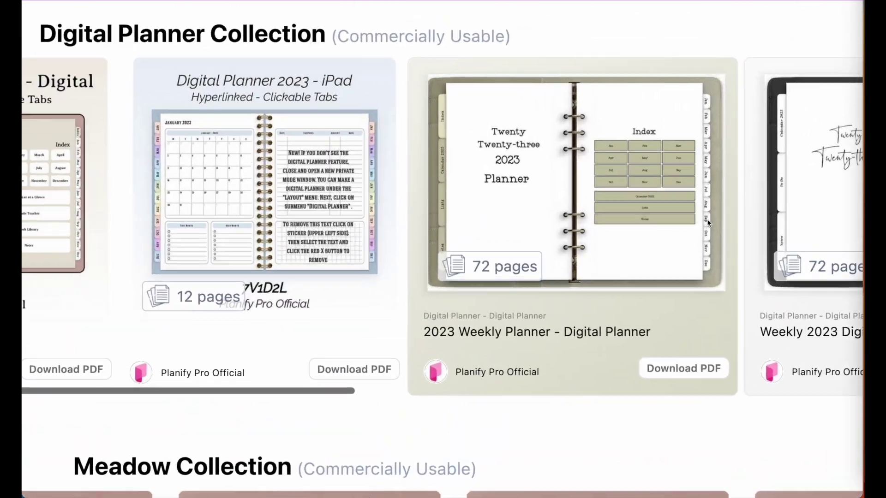
scroll(709, 222, up, 2)
scroll(709, 223, right, 5)
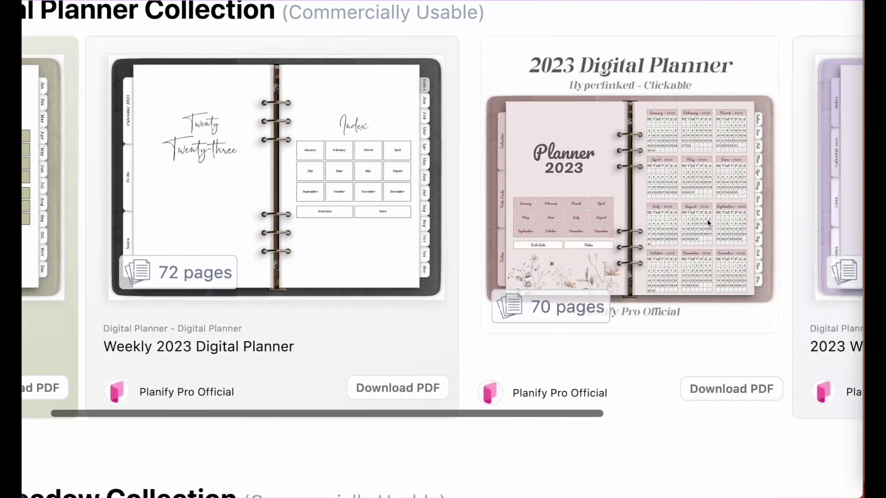
scroll(709, 223, left, 8)
scroll(709, 222, left, 3)
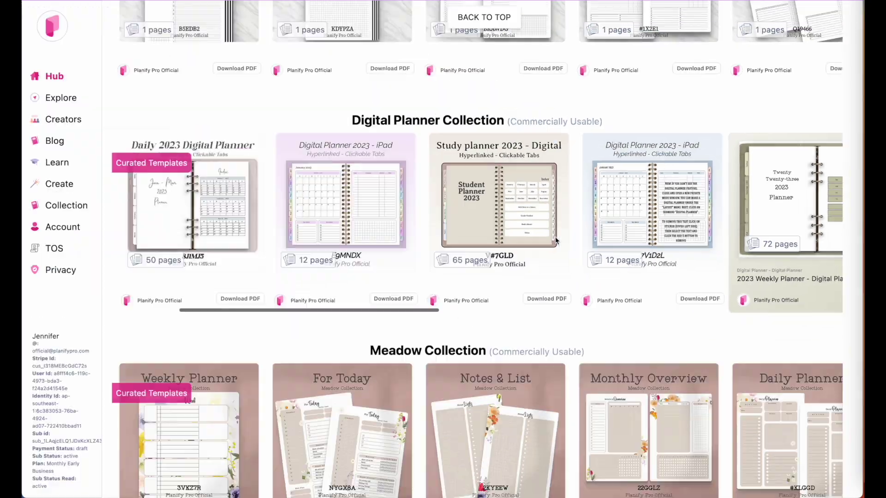
scroll(328, 229, up, 10)
scroll(555, 237, up, 2)
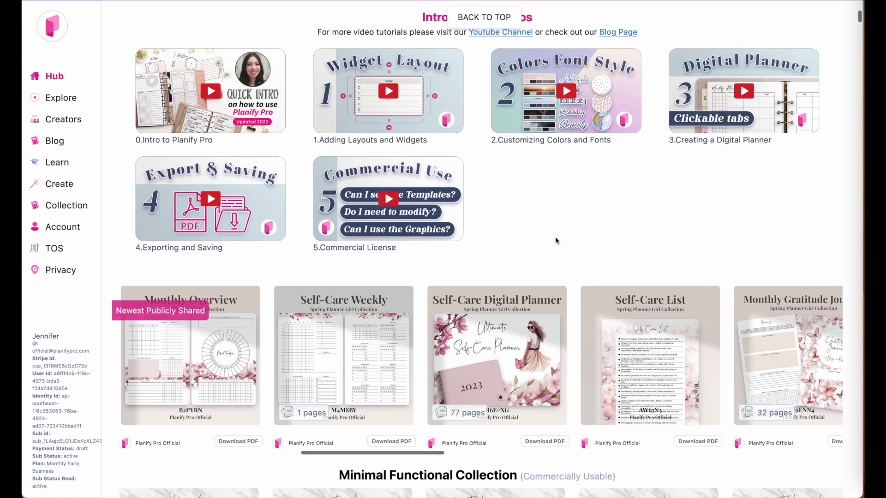
scroll(555, 236, down, 5)
scroll(396, 263, right, 5)
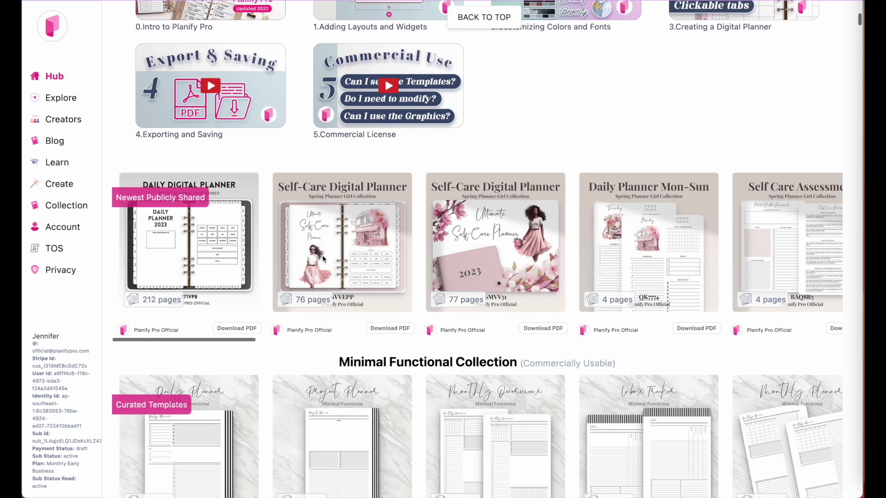
- Apply the Self-Care planner design, show previews for every page, and bring up page insertion options
click(353, 264)
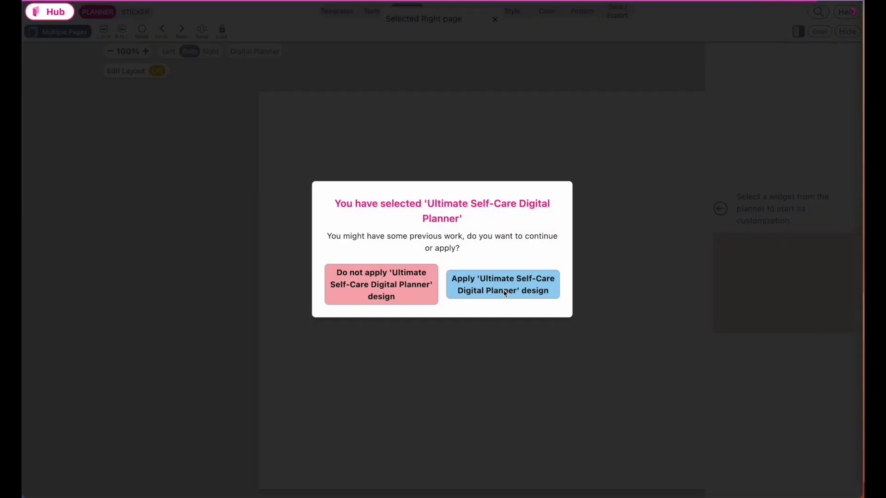
click(504, 294)
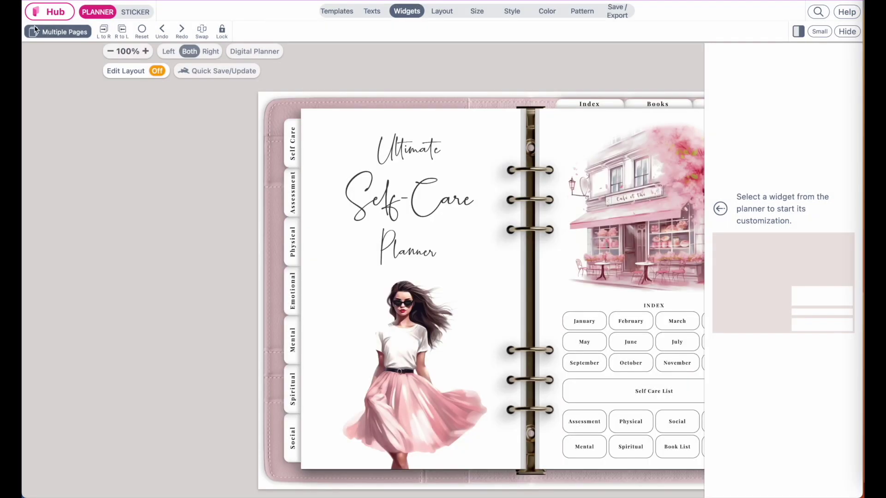
click(35, 27)
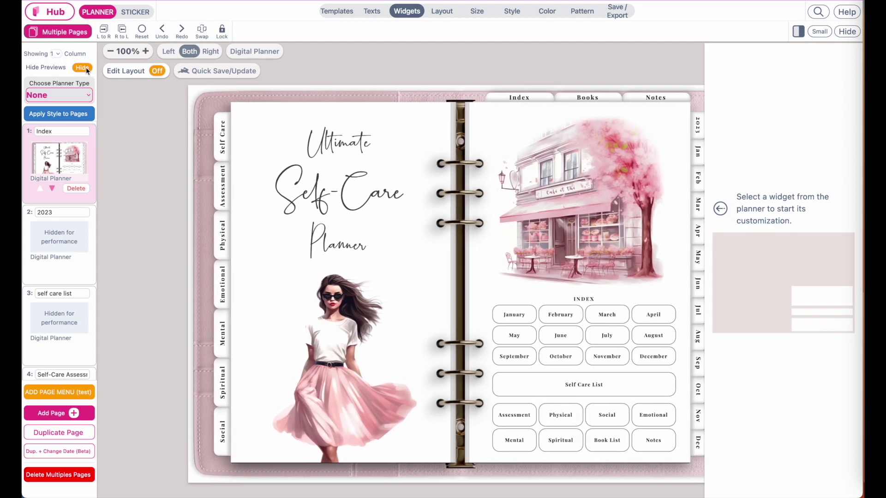
click(83, 68)
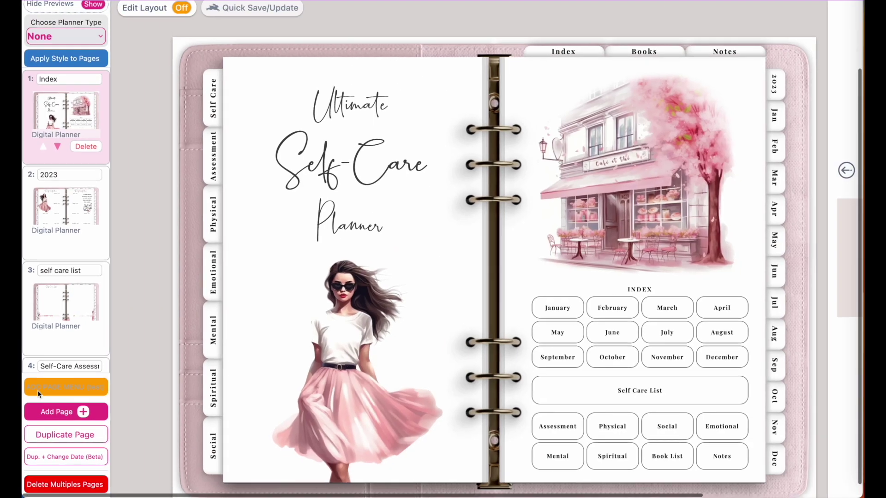
click(35, 397)
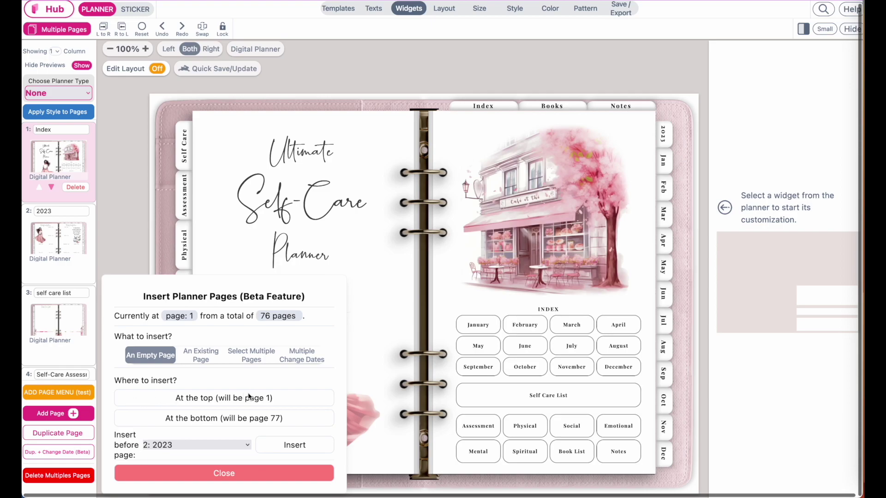
- Insert an empty page at the top and rename page 1 from Index to Cover
click(272, 399)
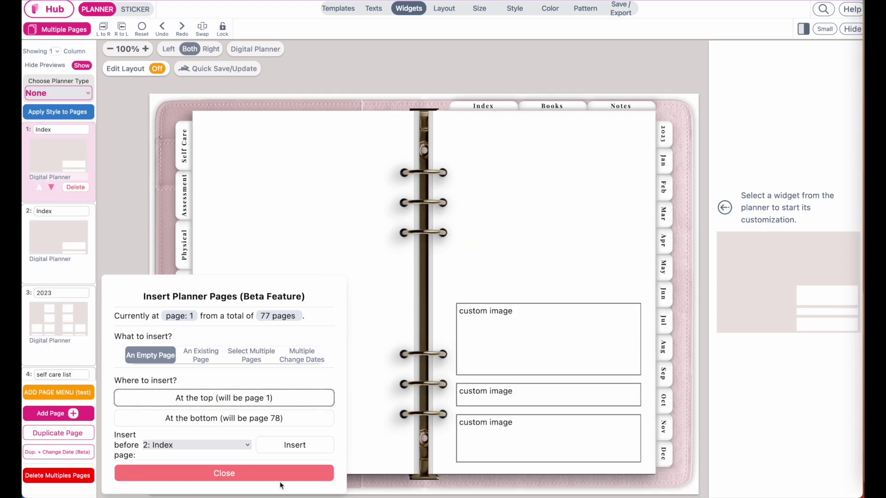
click(208, 471)
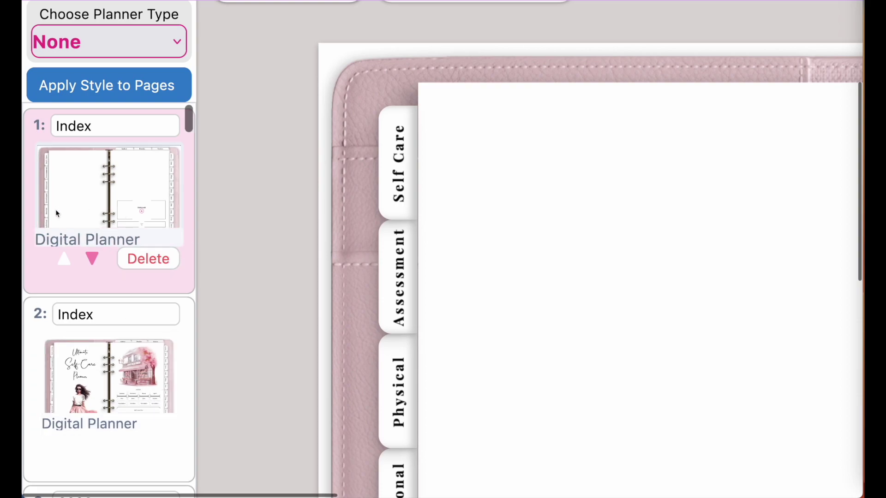
click(112, 127)
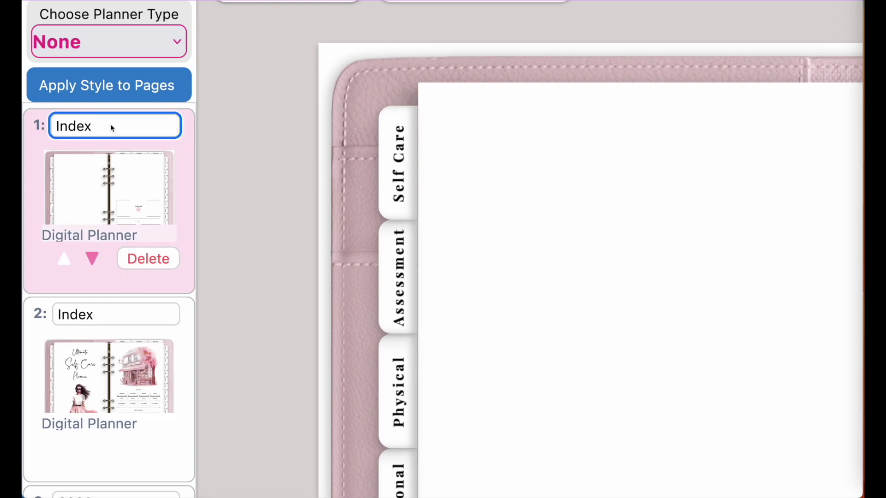
key(BackSpace)
key(BackSpace)
key(BackSpace)
key(BackSpace)
key(BackSpace)
text(Cover)
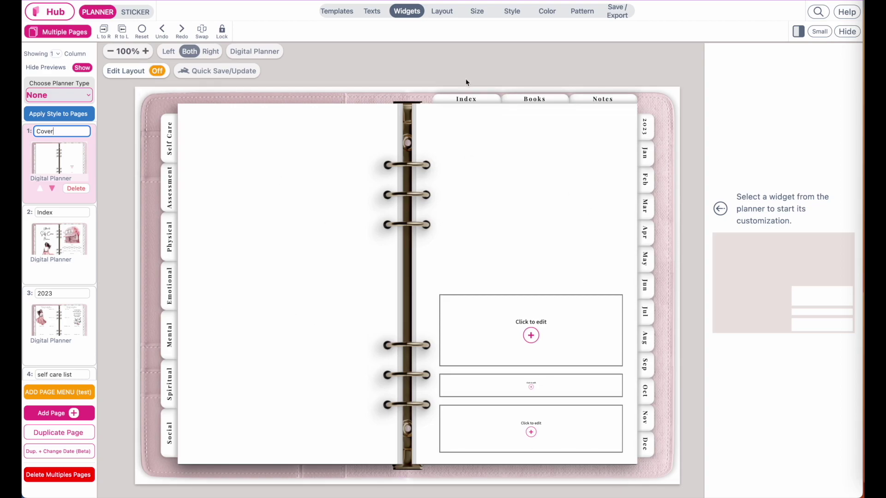
- Turn off 'Show the digital planner layer' for the Cover page under Layout > Digital Planner
click(440, 12)
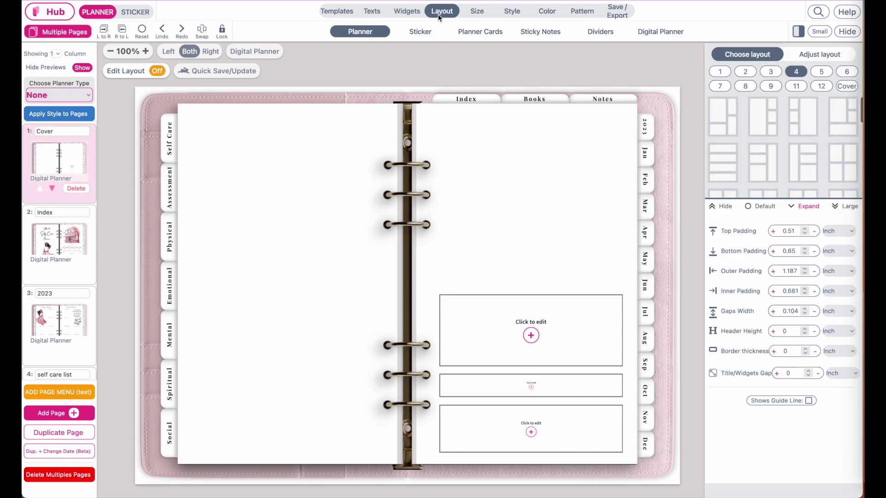
click(653, 32)
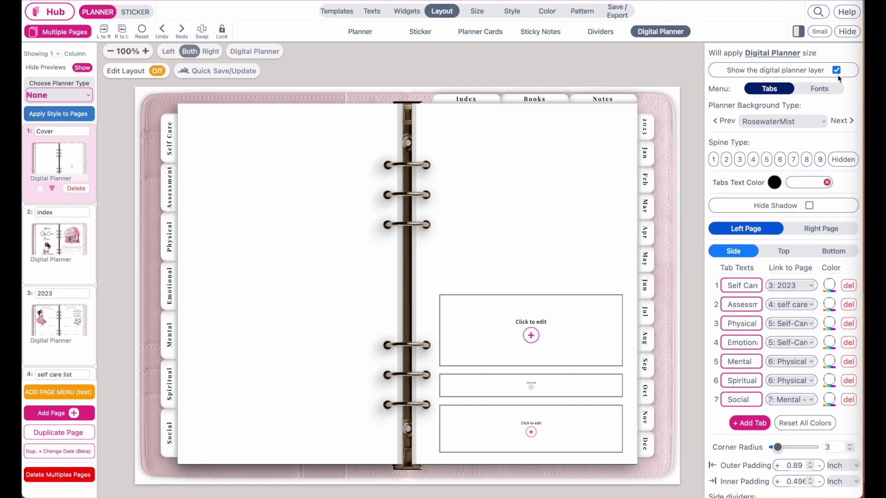
click(832, 79)
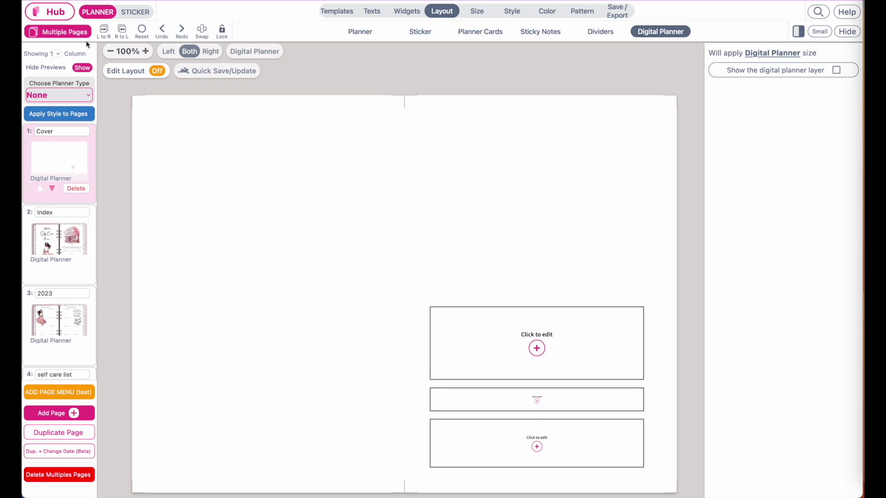
- Turn Edit Layout on and delete the Cover page's top, middle and bottom empty boxes
click(157, 73)
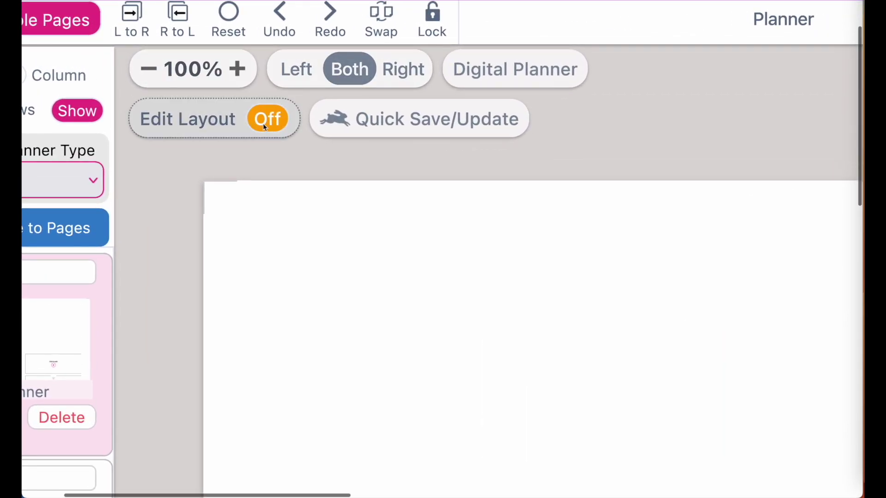
click(267, 121)
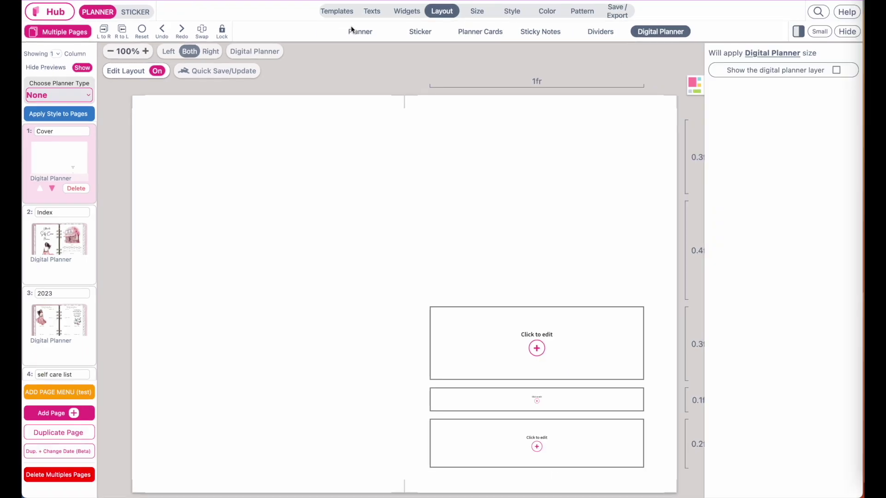
click(539, 347)
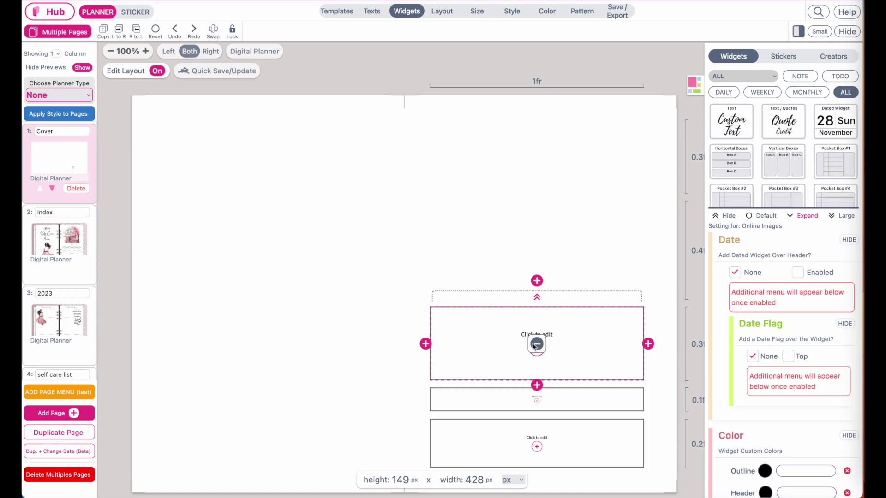
click(536, 344)
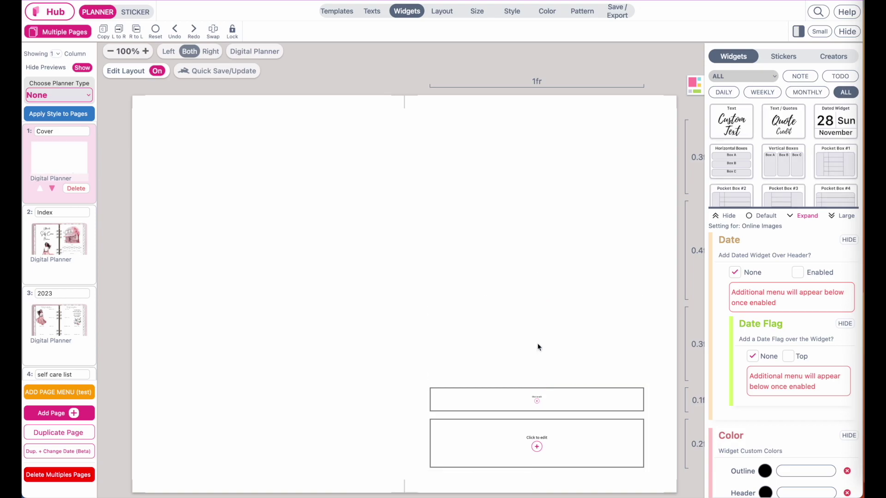
click(537, 402)
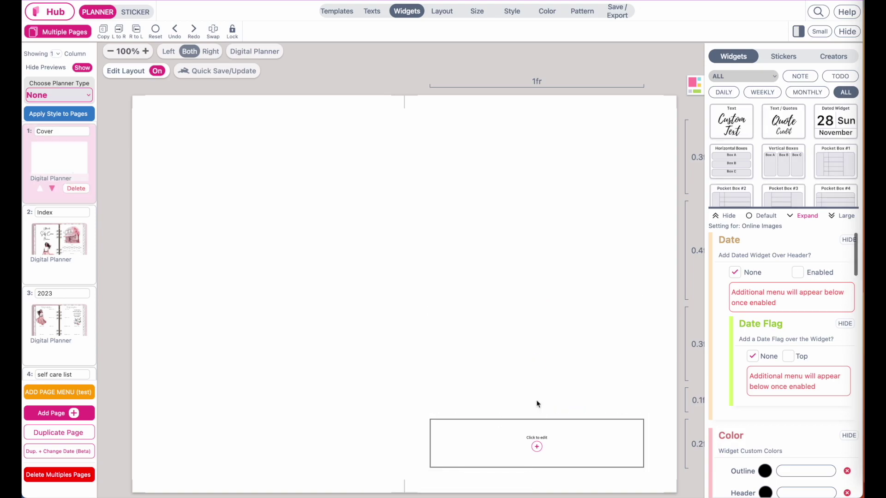
click(536, 446)
click(536, 444)
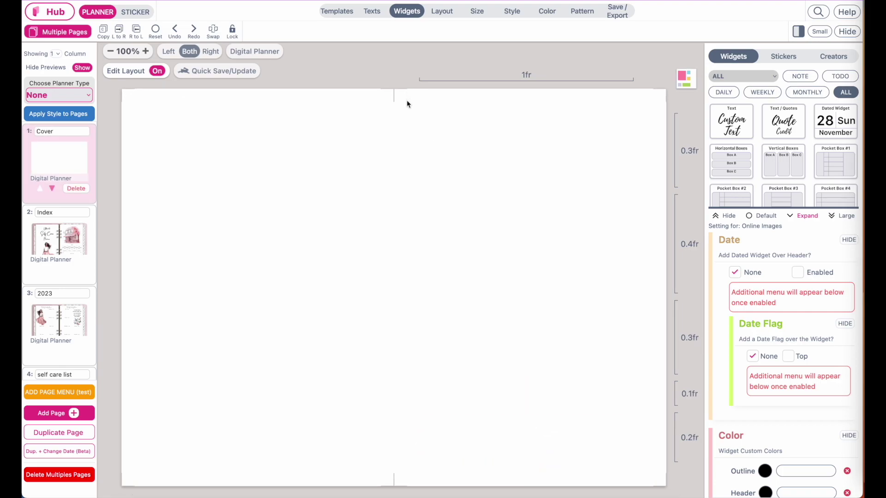
- Enable Hide Corner Cut in the Save/Export Cutlines settings
scroll(406, 100, up, 2)
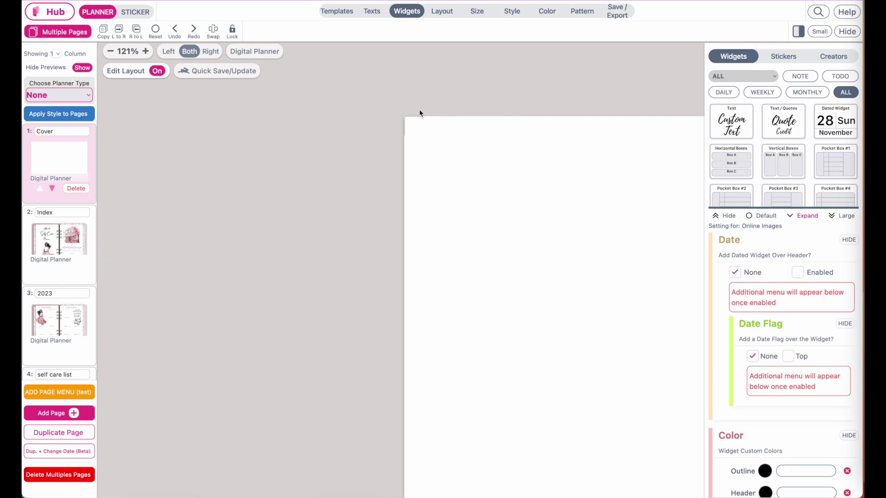
scroll(403, 115, down, 3)
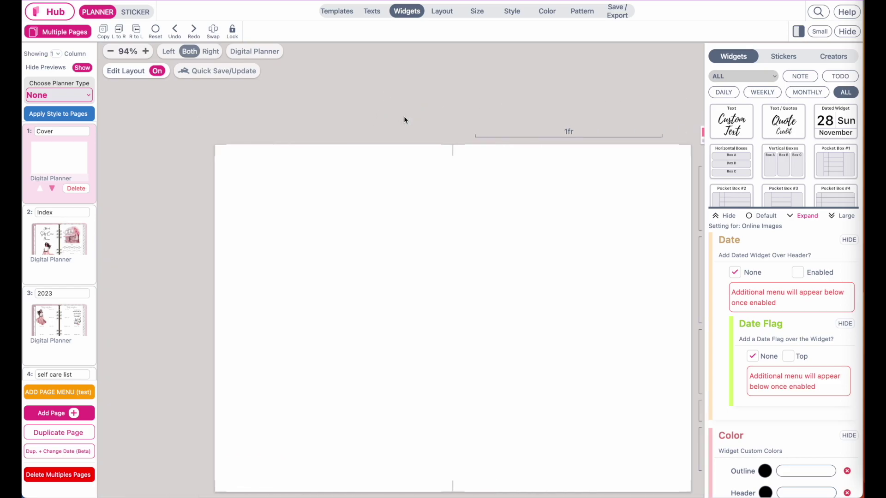
click(626, 14)
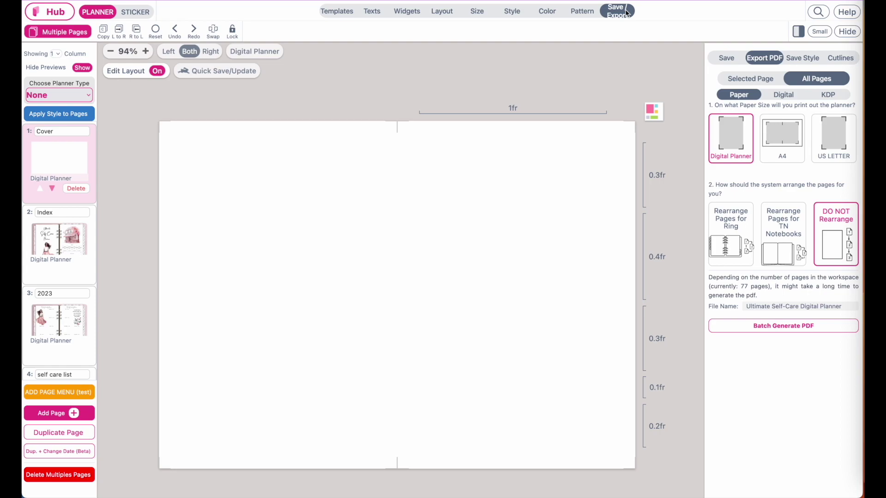
click(840, 57)
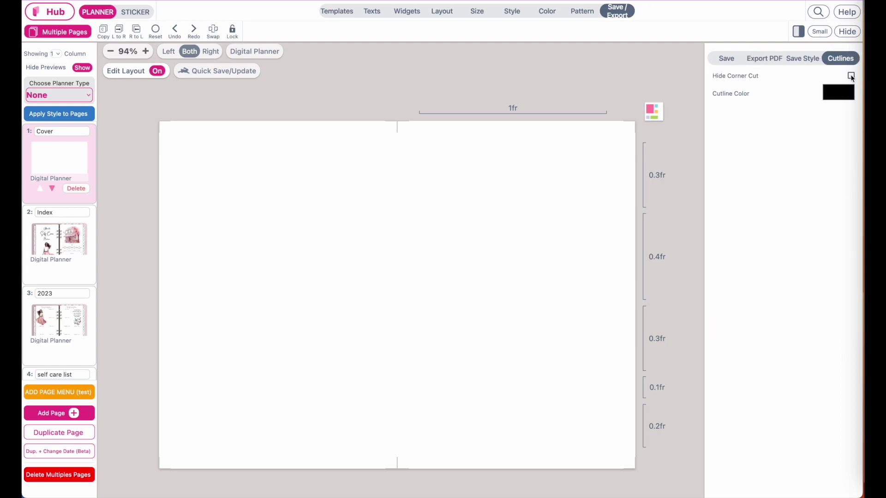
click(851, 76)
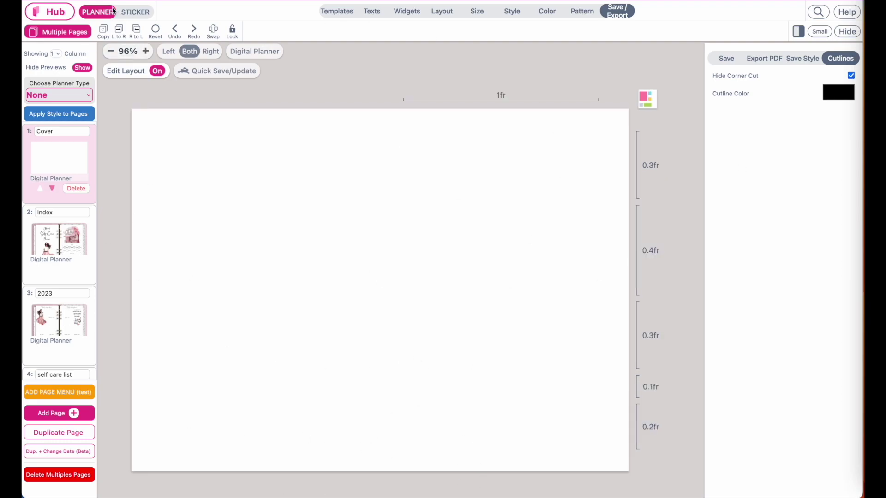
- Switch to the sticker library with large thumbnails
scroll(113, 12, up, 5)
click(176, 19)
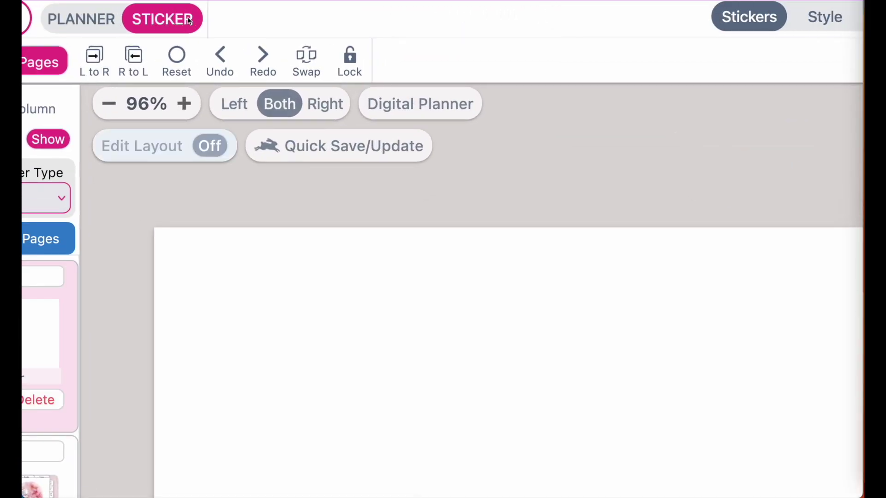
scroll(347, 20, down, 5)
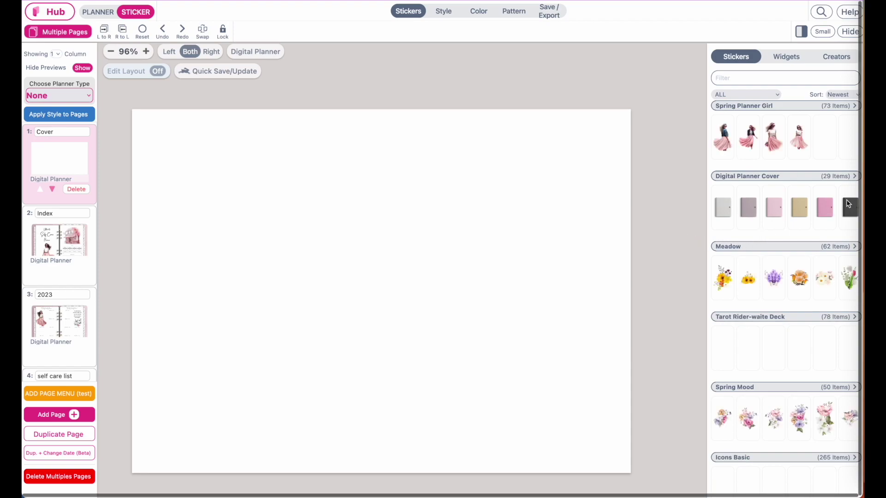
click(787, 56)
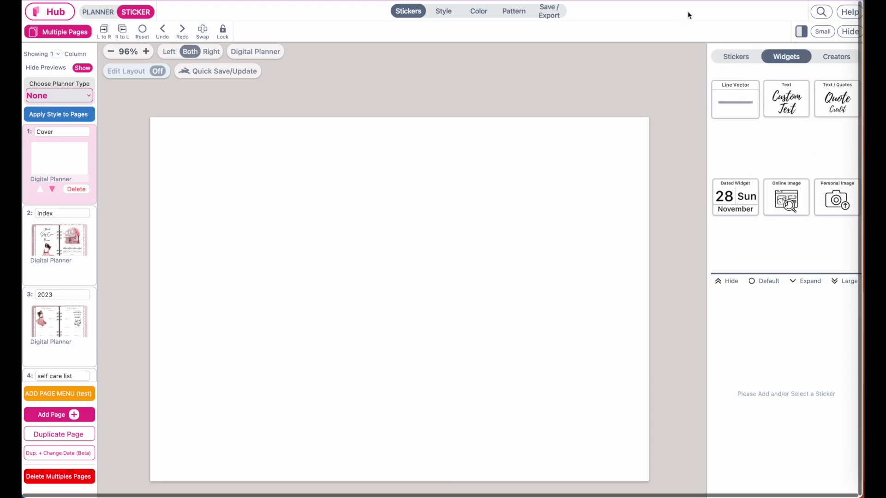
click(734, 57)
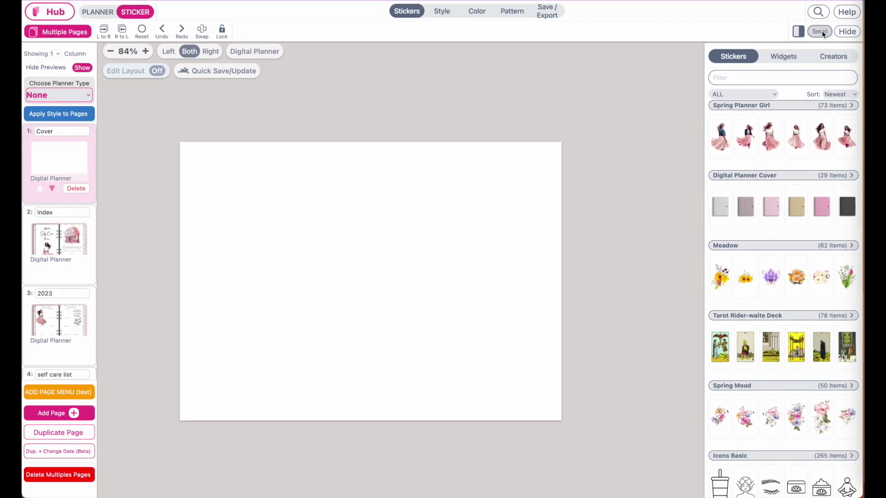
click(826, 6)
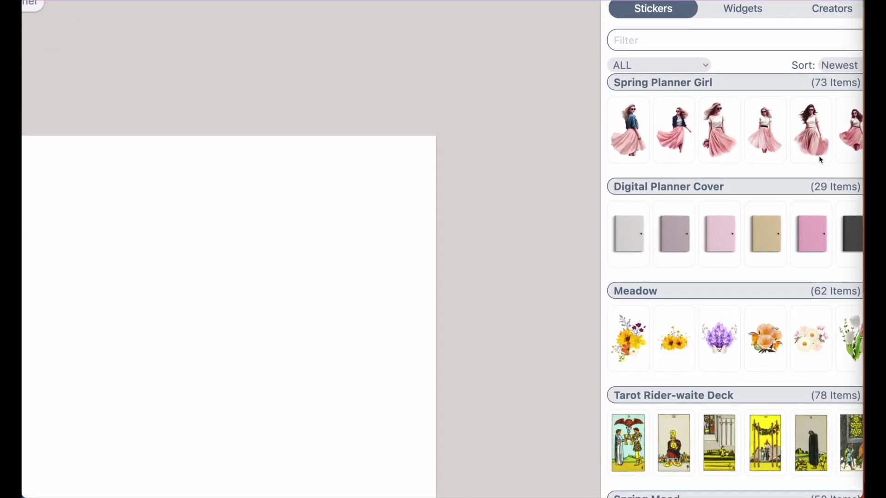
scroll(693, 248, down, 2)
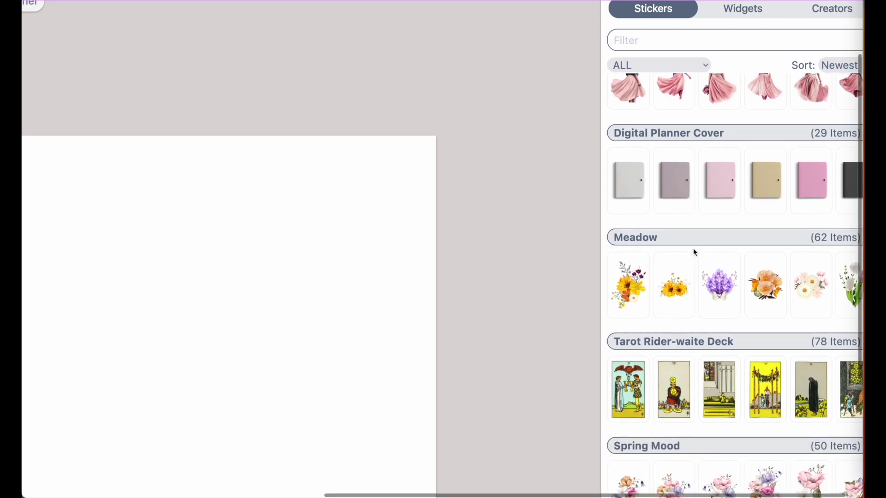
scroll(692, 248, up, 2)
- Filter stickers by 'cover' and show the Digital Planner Cover collection in 3 columns
click(650, 42)
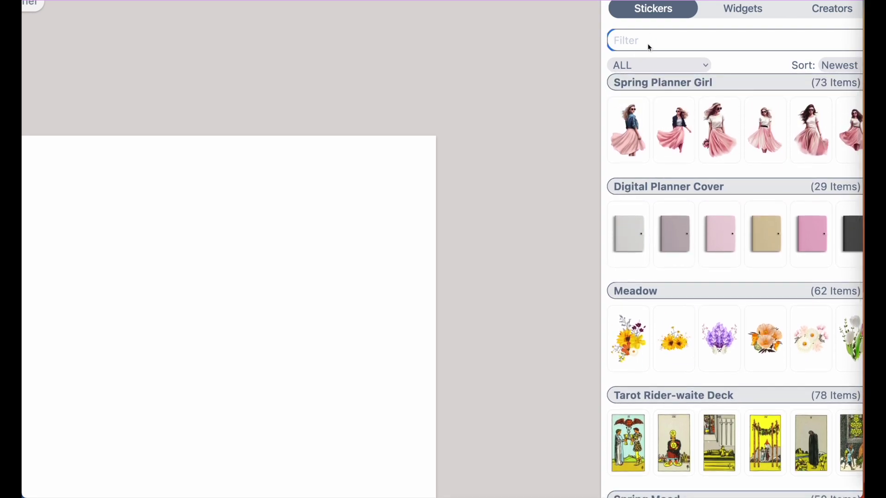
text(cover)
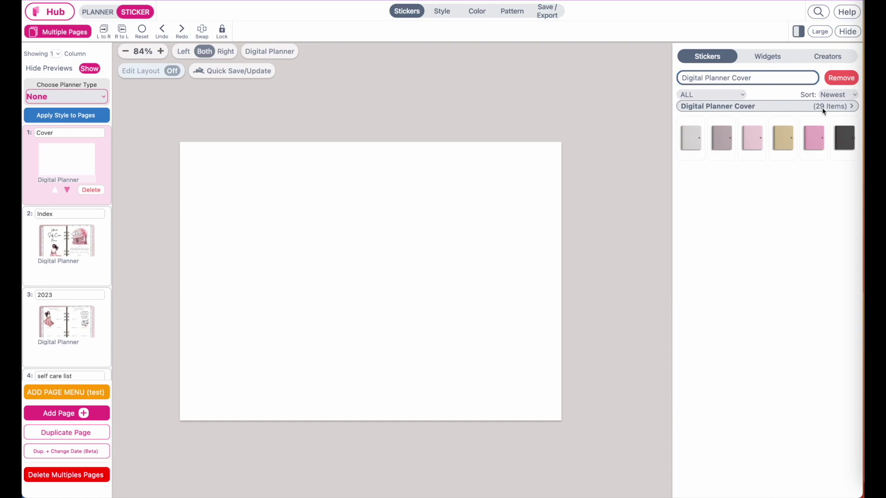
click(823, 107)
click(740, 131)
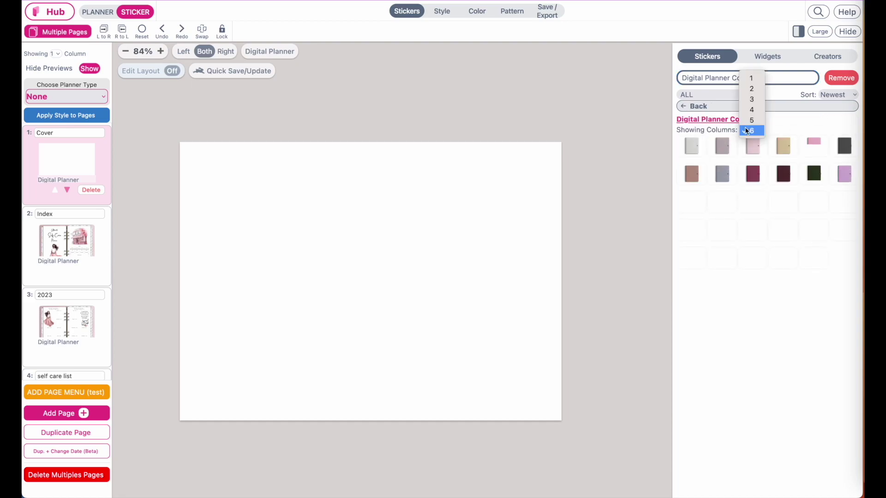
click(748, 102)
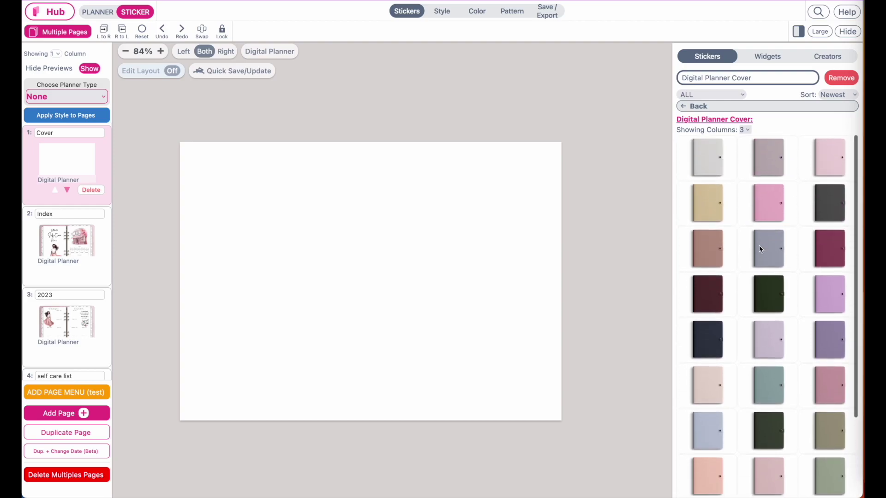
- Add the pale pink binder cover sticker to the Cover page
scroll(759, 244, down, 3)
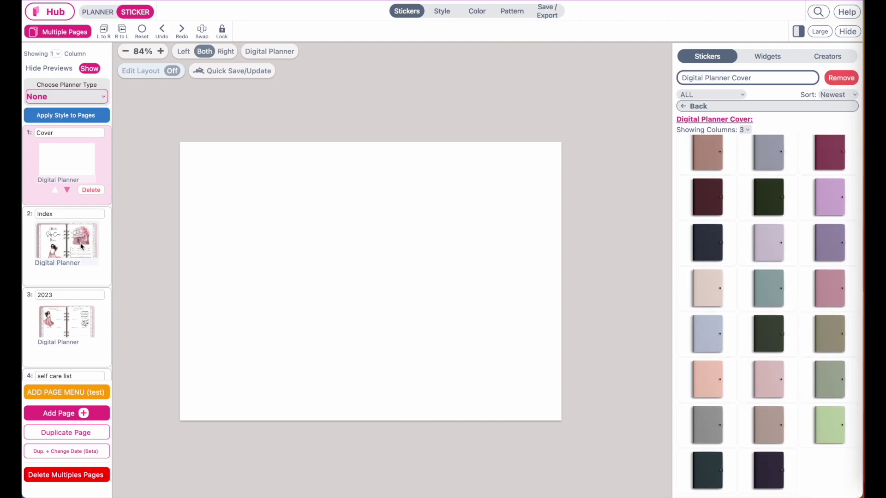
click(81, 247)
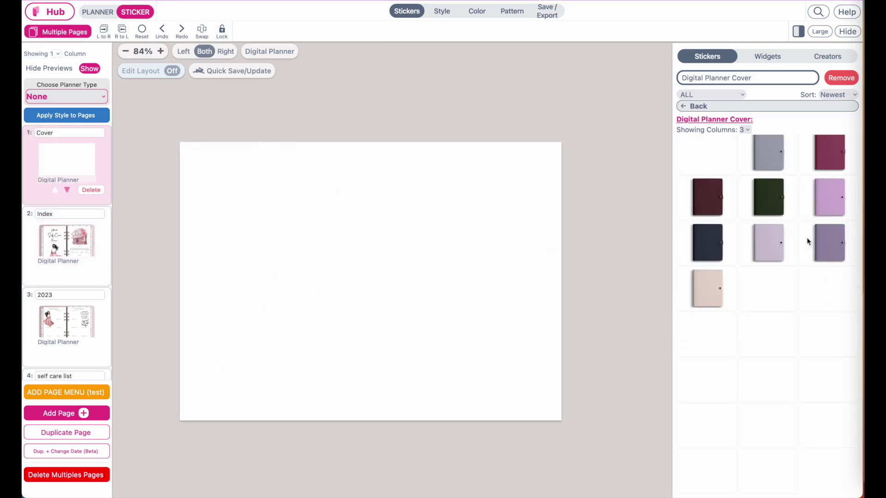
scroll(781, 373, down, 1)
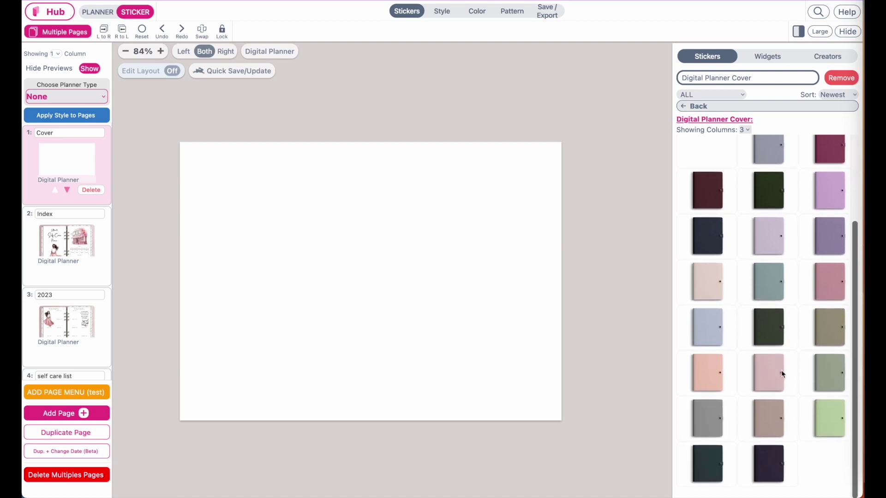
click(781, 370)
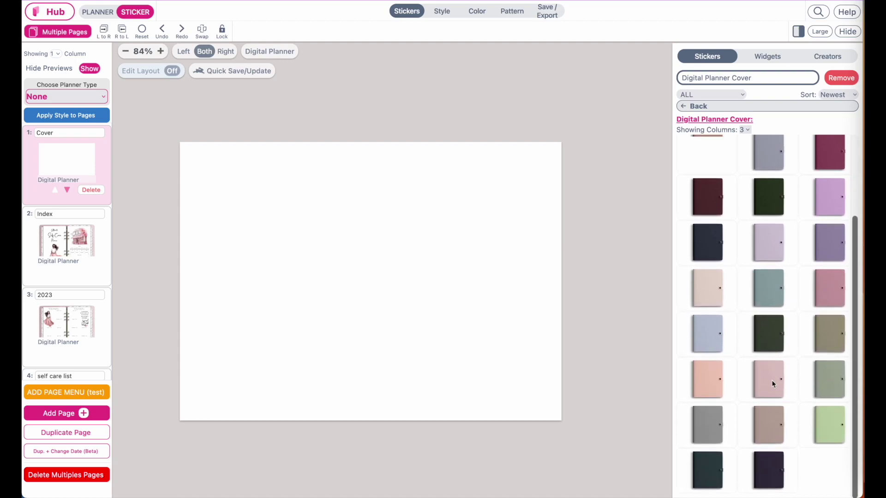
- Select the pale pink cover sticker and enlarge it from its corner handle
click(236, 192)
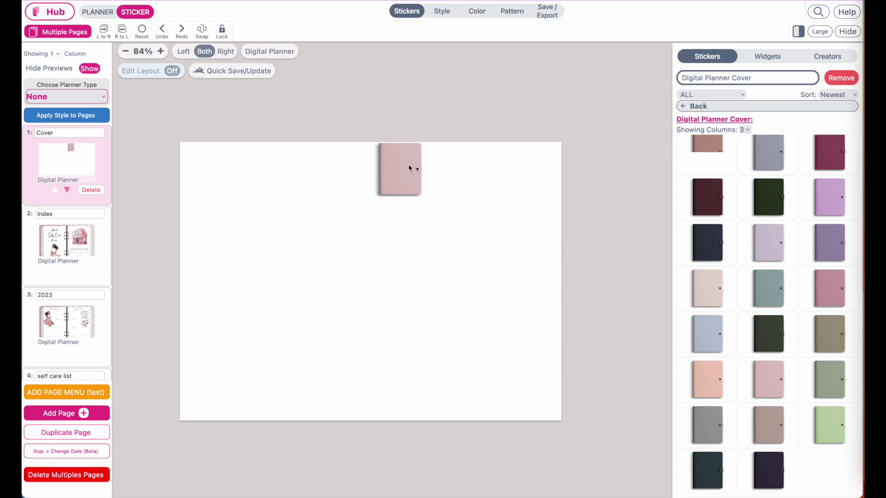
click(411, 169)
drag(427, 198, 576, 372)
- Position the pink cover on the right half of the Cover page
drag(490, 184, 487, 229)
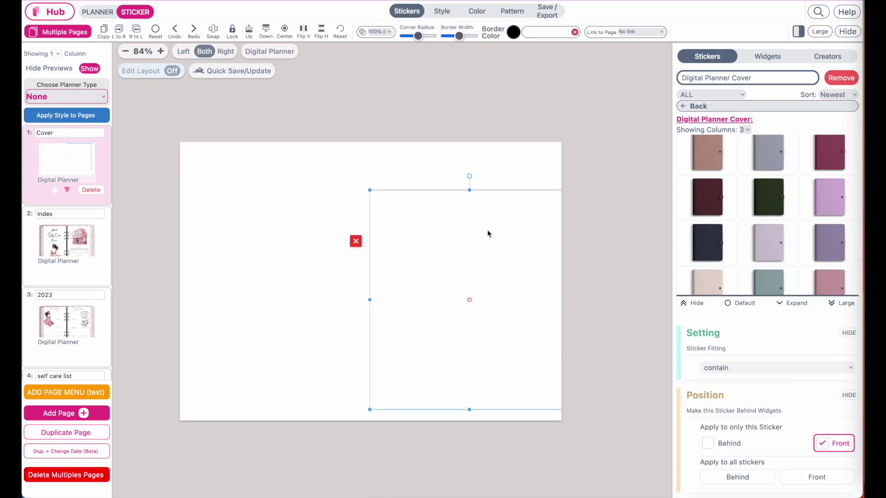
mouse_move(539, 303)
mouse_down()
mouse_move(427, 306)
mouse_move(559, 302)
mouse_move(352, 300)
mouse_move(492, 280)
mouse_move(535, 297)
mouse_up()
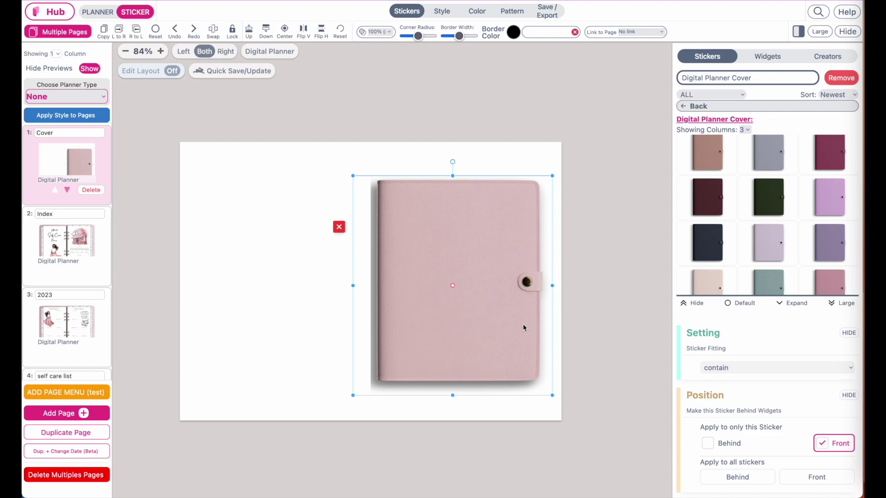
drag(495, 327, 512, 349)
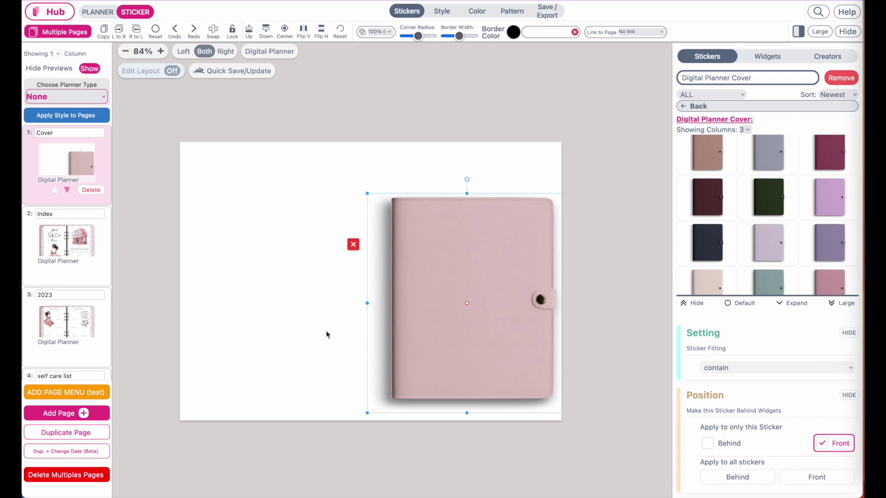
drag(467, 298, 466, 306)
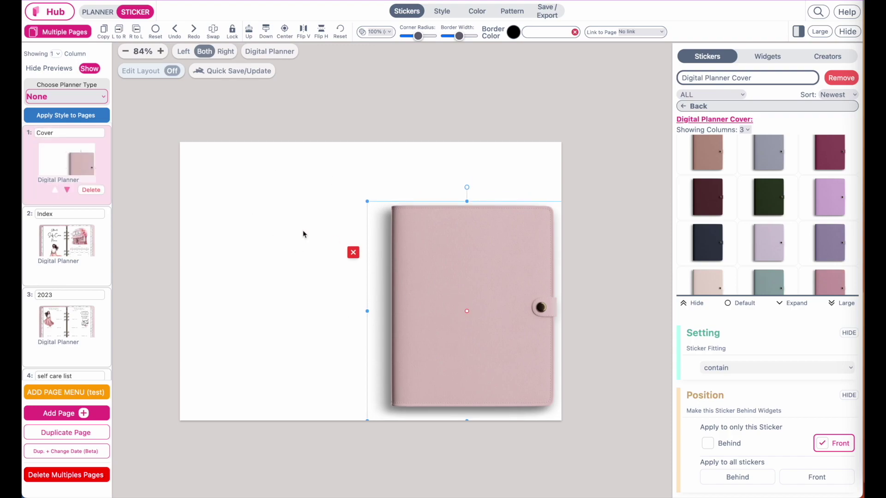
mouse_move(423, 267)
mouse_down()
mouse_move(330, 275)
mouse_move(438, 275)
mouse_up()
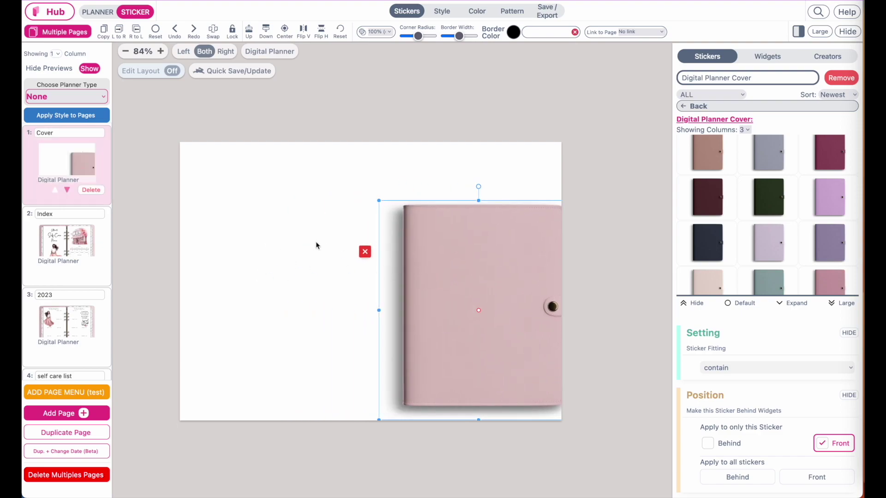
drag(477, 280, 462, 273)
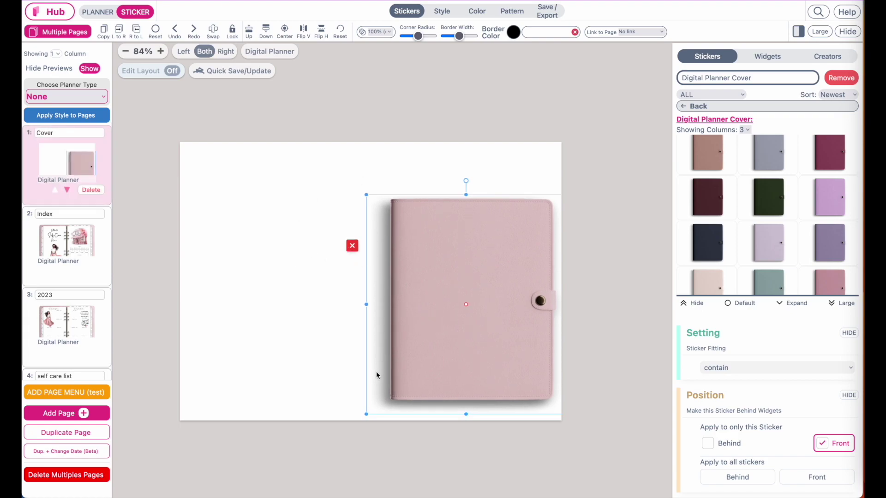
drag(507, 304, 441, 321)
- Shrink the pink cover slightly and shift it a little to the left
drag(471, 396, 476, 405)
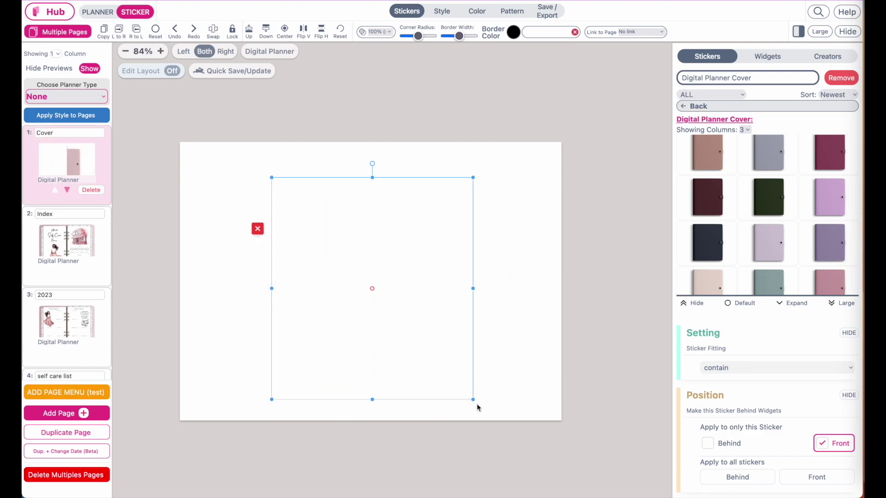
drag(506, 439, 483, 411)
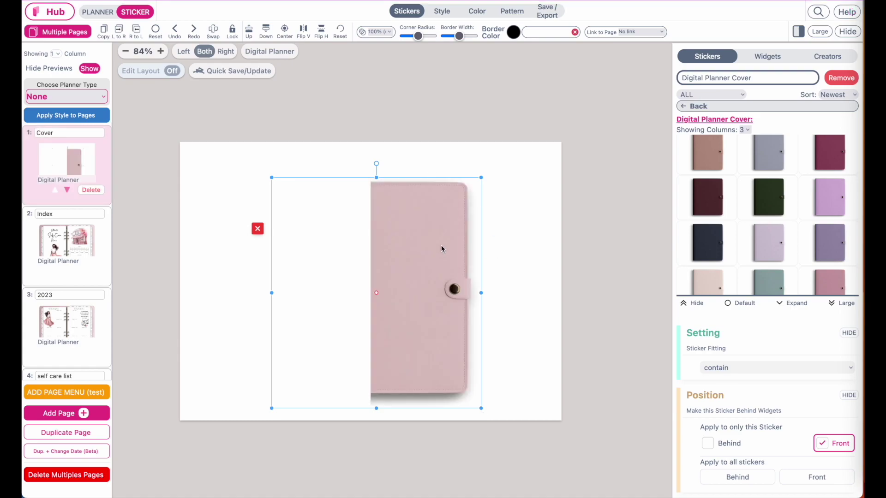
scroll(441, 249, up, 4)
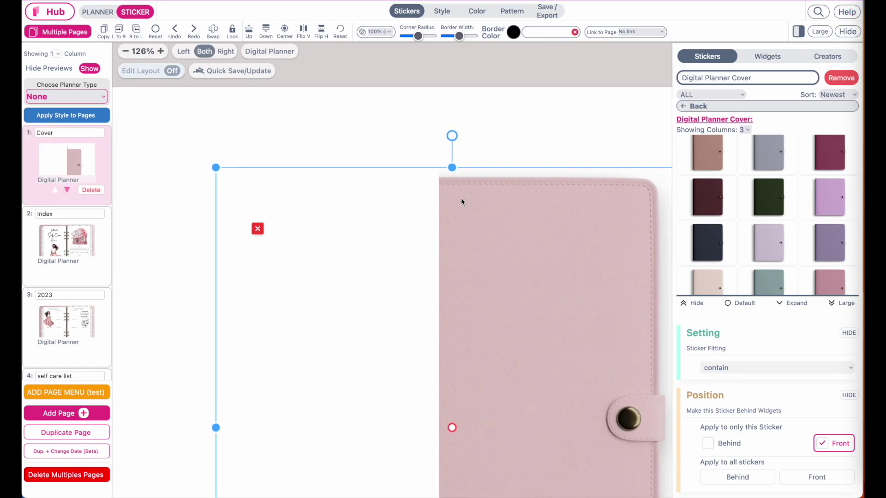
scroll(458, 170, up, 2)
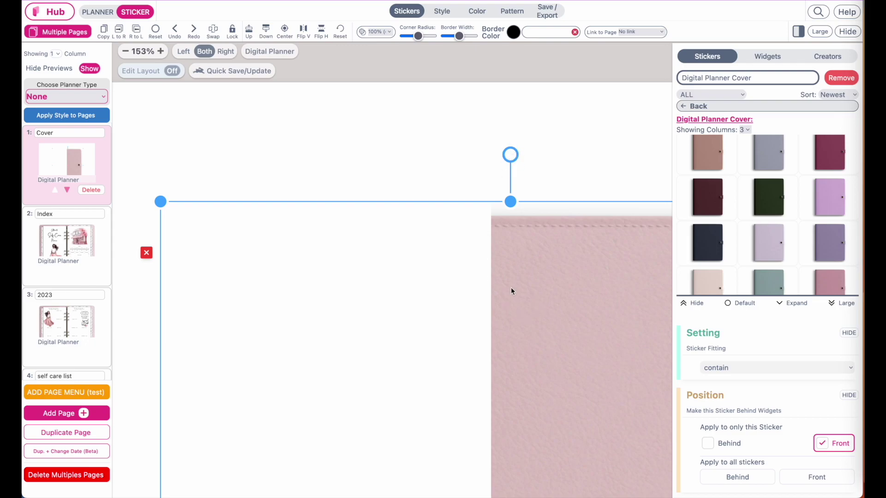
drag(577, 312, 564, 312)
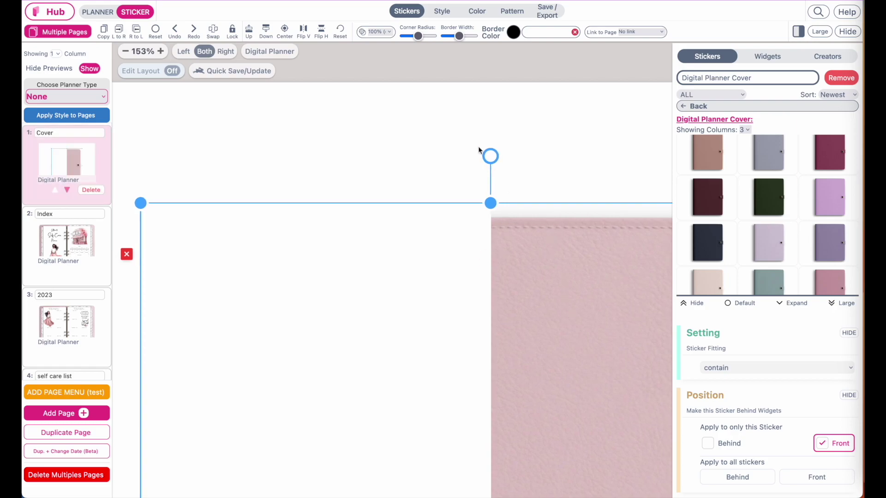
scroll(529, 249, down, 5)
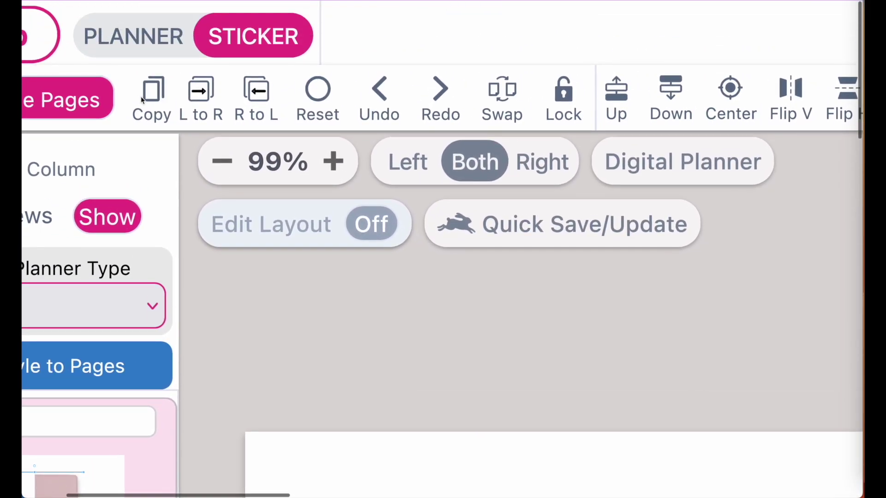
- Copy the pink cover sticker, then move and widen the left pink cover
click(156, 94)
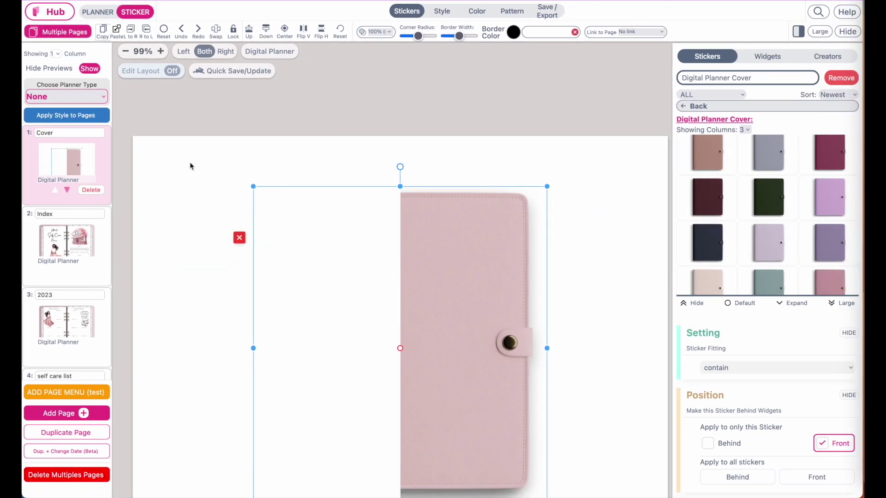
click(156, 233)
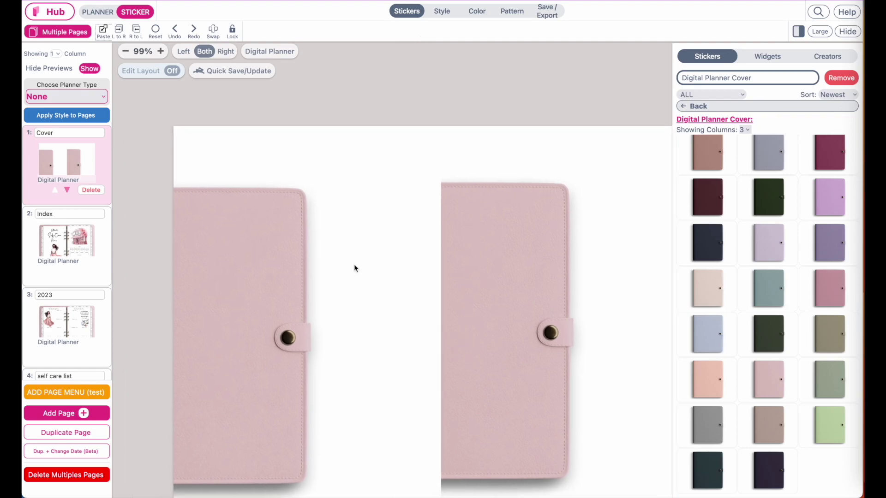
click(237, 311)
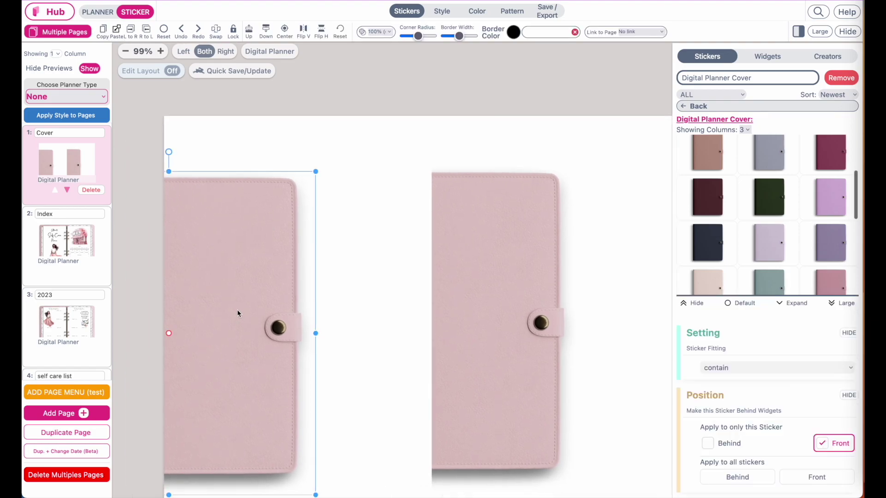
drag(237, 313, 395, 285)
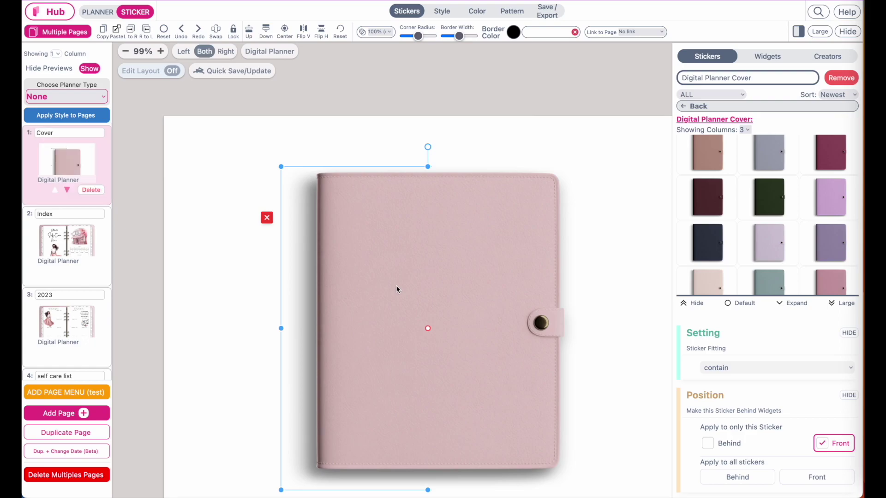
click(171, 244)
- Nudge the pink binder sticker slightly right twice, about 40 px in total, then view the whole page
scroll(447, 205, up, 5)
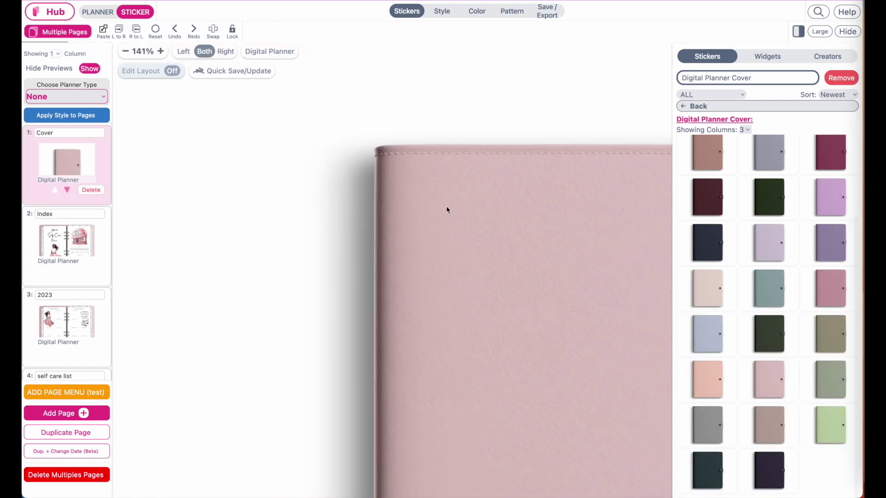
click(350, 214)
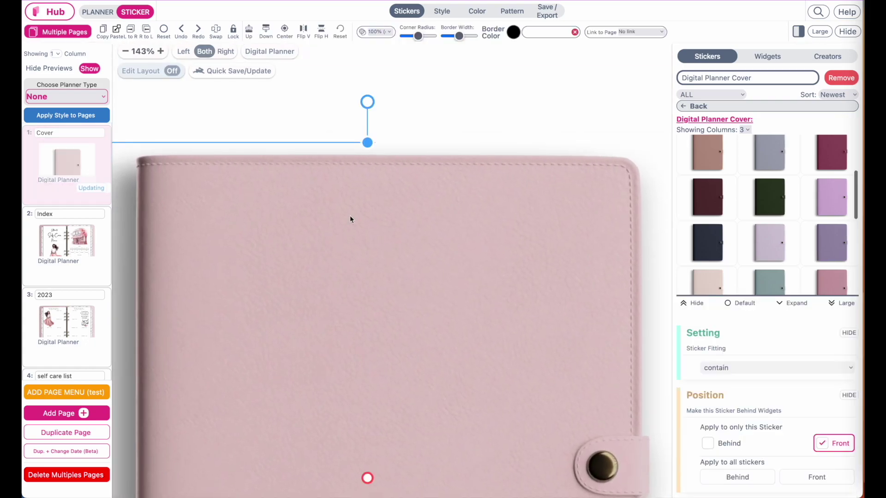
mouse_move(208, 194)
mouse_down()
mouse_move(255, 193)
mouse_move(222, 190)
mouse_up()
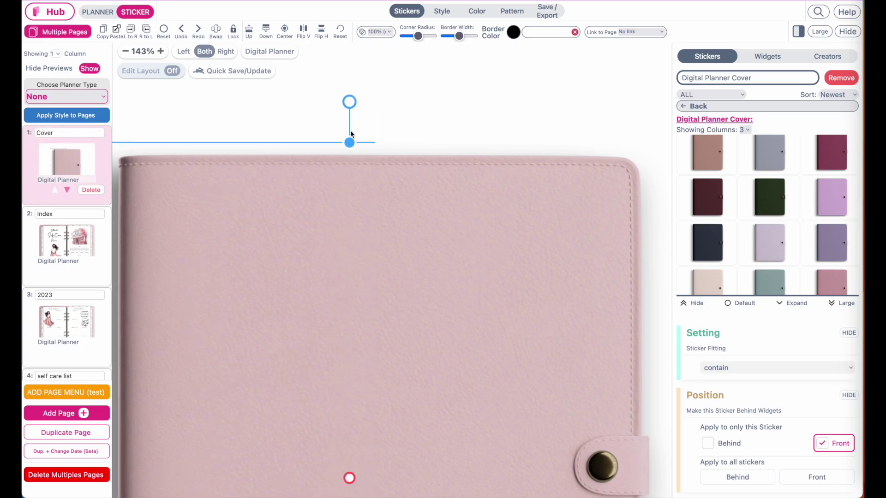
drag(279, 206, 297, 207)
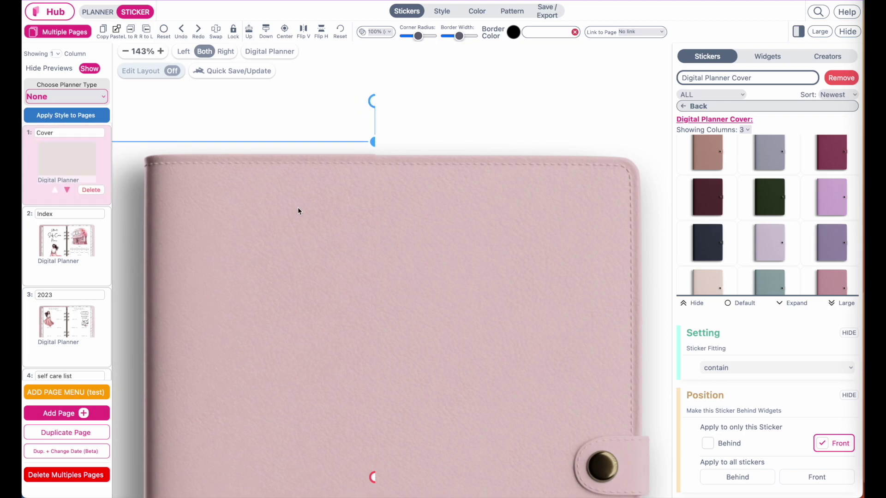
scroll(298, 206, down, 2)
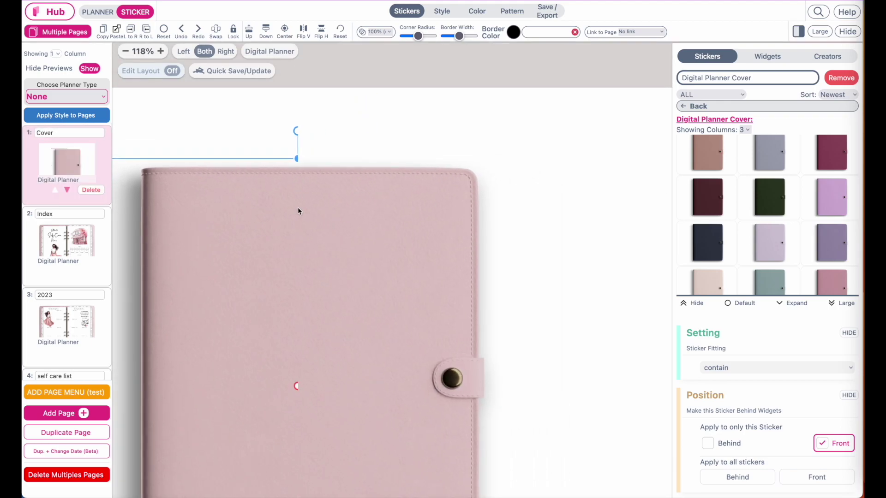
scroll(297, 207, down, 2)
click(182, 242)
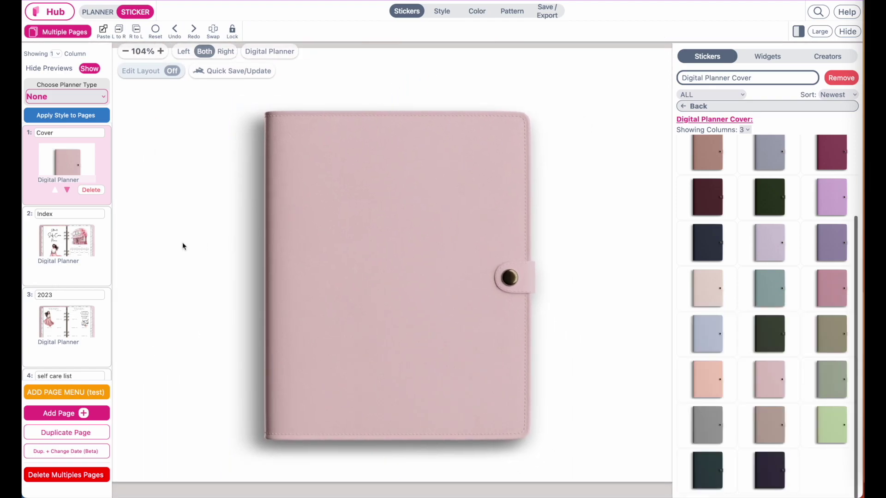
scroll(310, 297, down, 2)
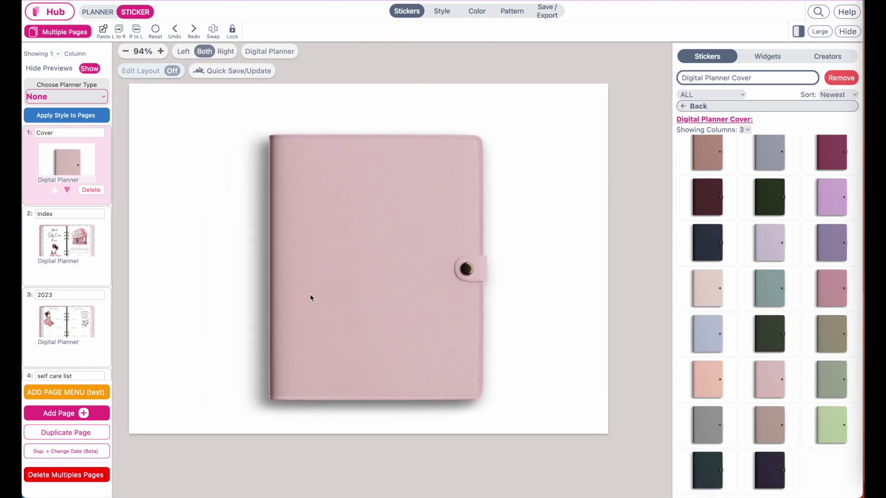
scroll(611, 178, up, 2)
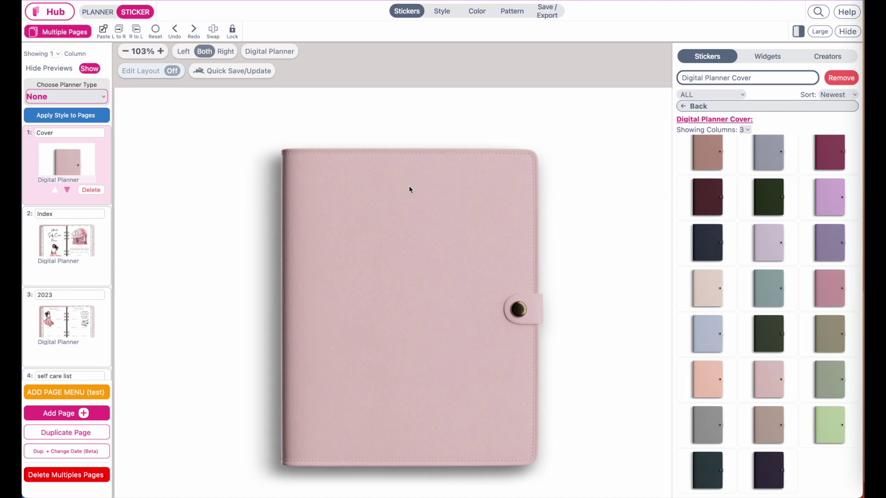
- Add a Text widget onto the pink binder, widen it, and select its 'Focus on being productive instead of busy' wording
click(768, 58)
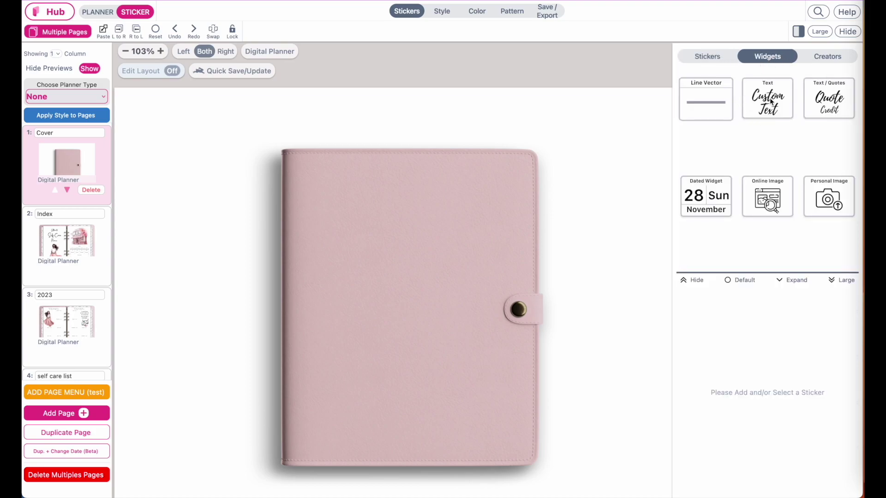
click(768, 99)
drag(487, 142, 552, 241)
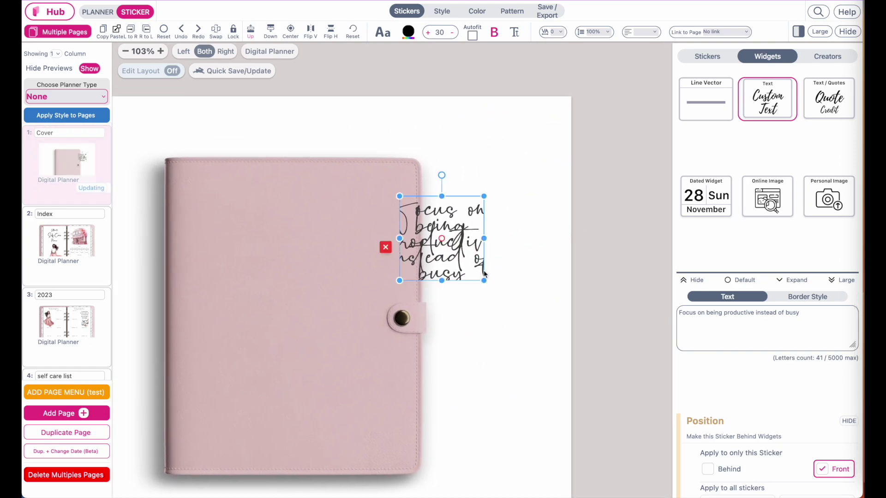
drag(484, 274, 345, 258)
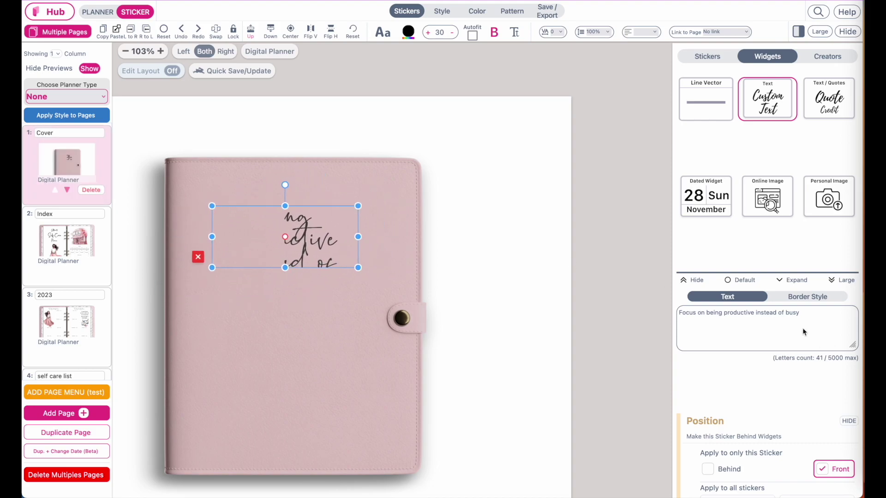
drag(802, 328, 652, 319)
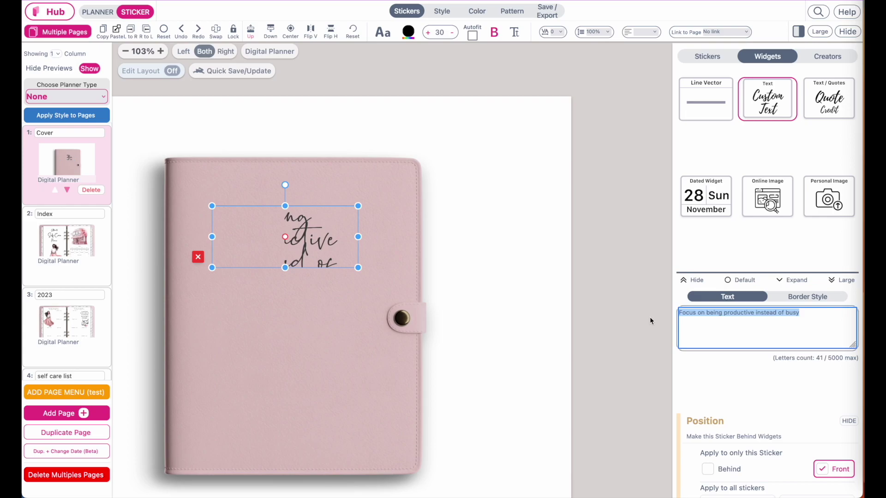
- Change the text to 2023 in PlayfairDisplay-Bold at size 90
text(2023)
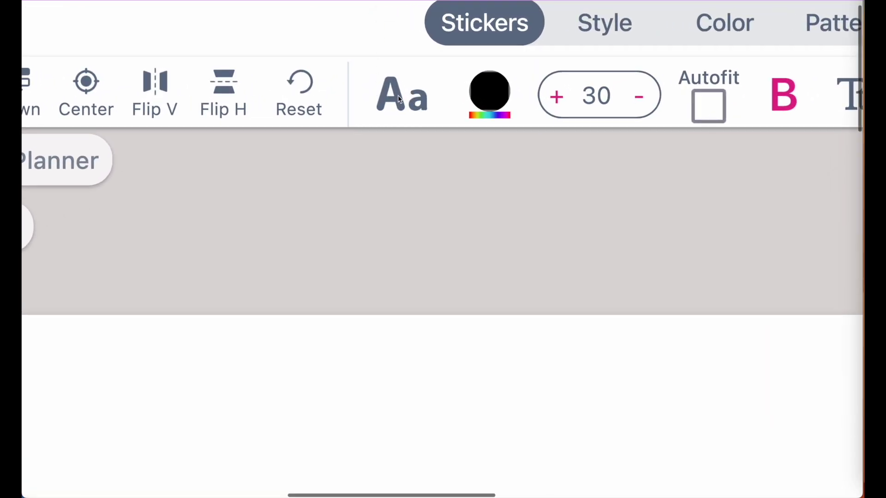
click(398, 95)
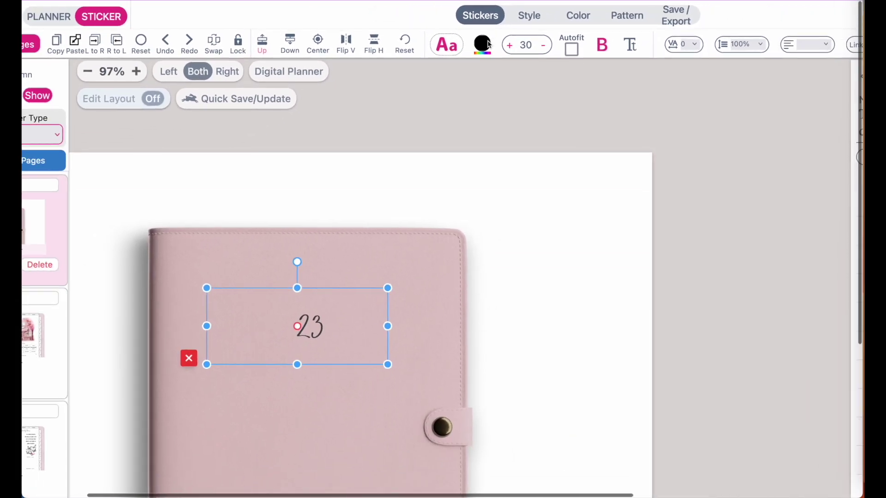
click(377, 217)
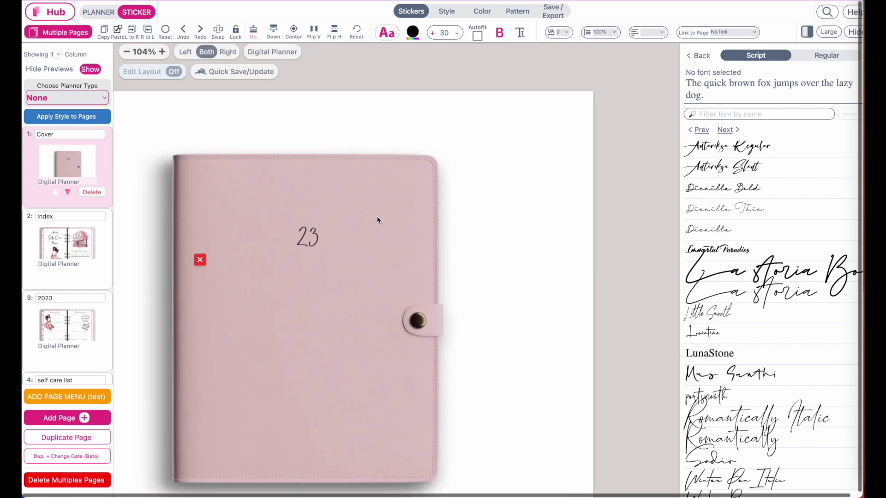
click(836, 57)
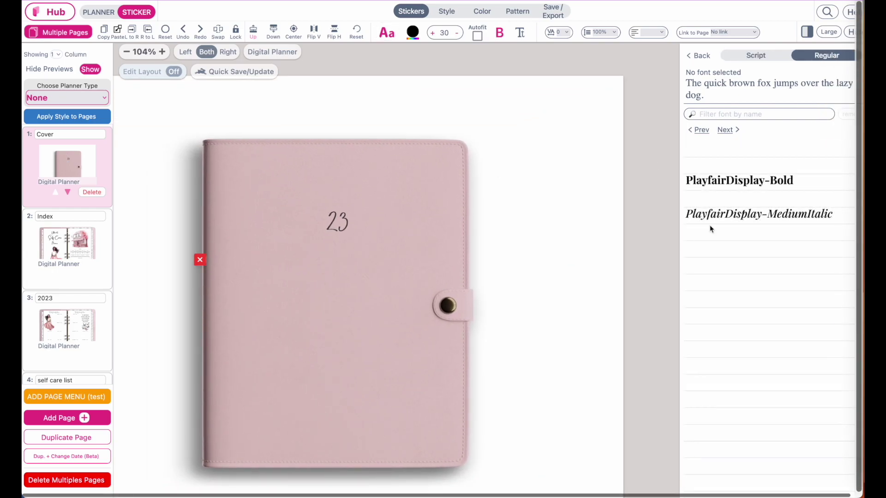
click(713, 181)
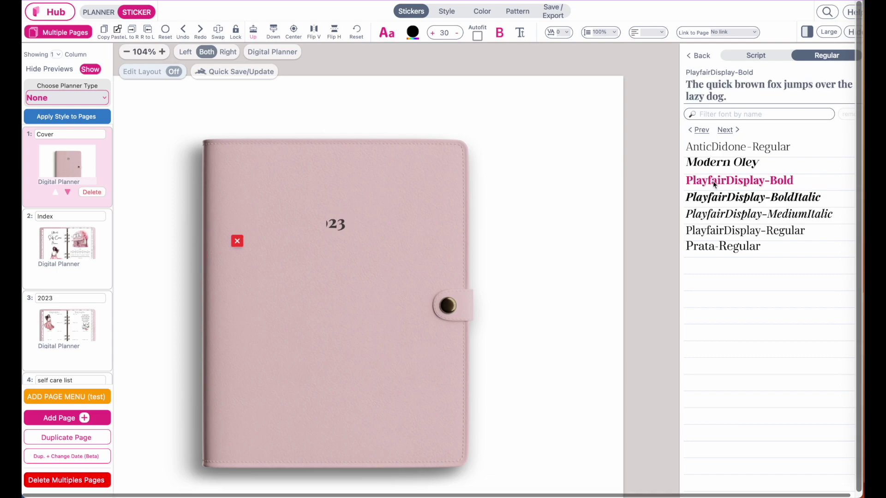
- Reposition the large 2023 text near the top of the binder
click(336, 225)
drag(336, 225, 356, 221)
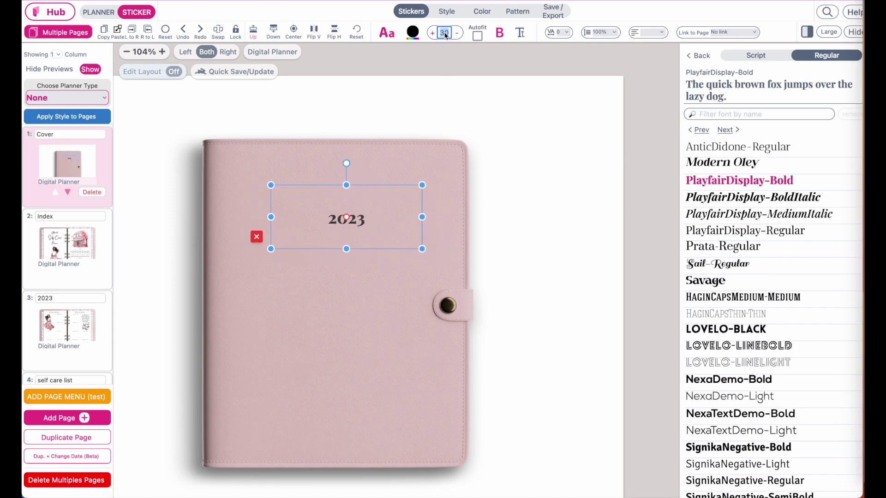
drag(374, 237, 353, 245)
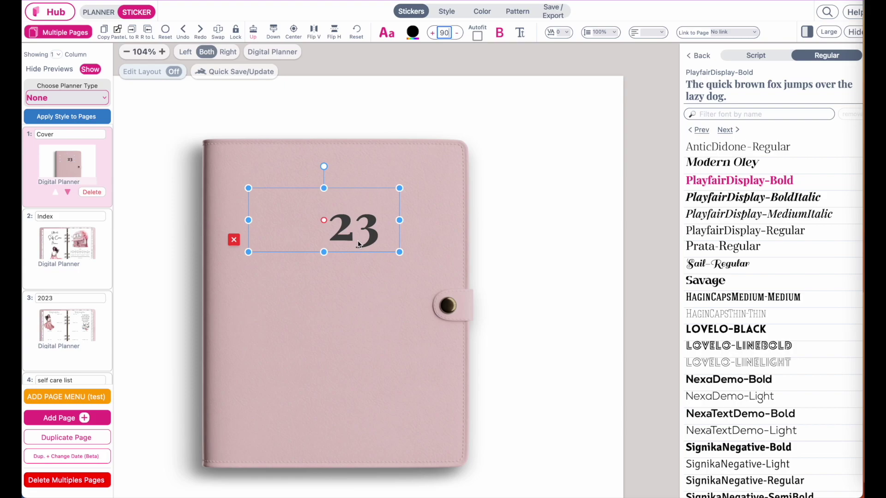
scroll(445, 196, left, 5)
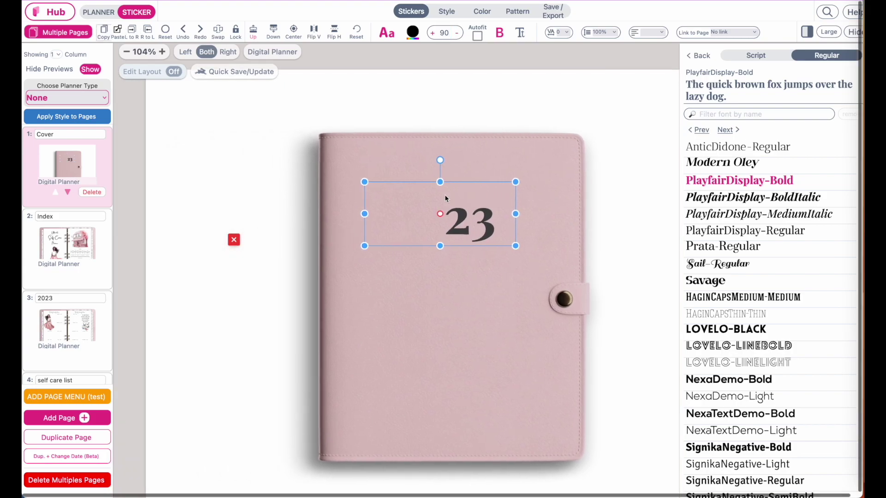
- Paste a copy of the 2023 text and move it onto the binder's top
click(250, 122)
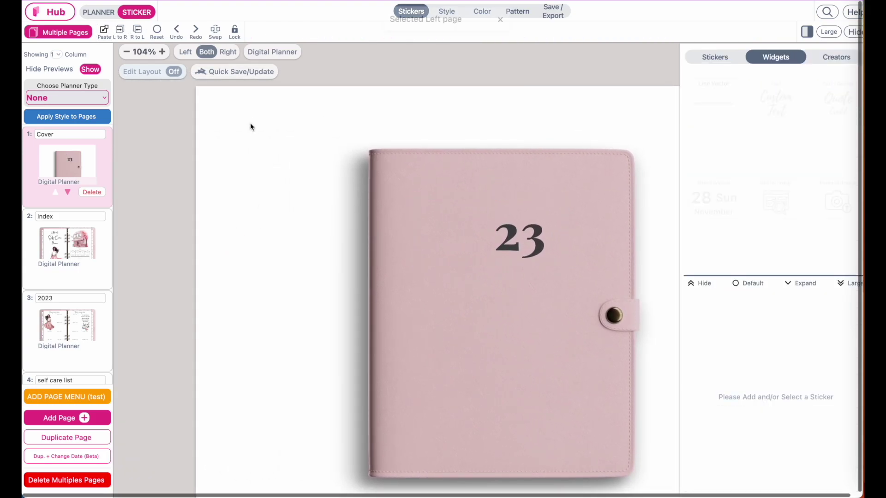
click(105, 30)
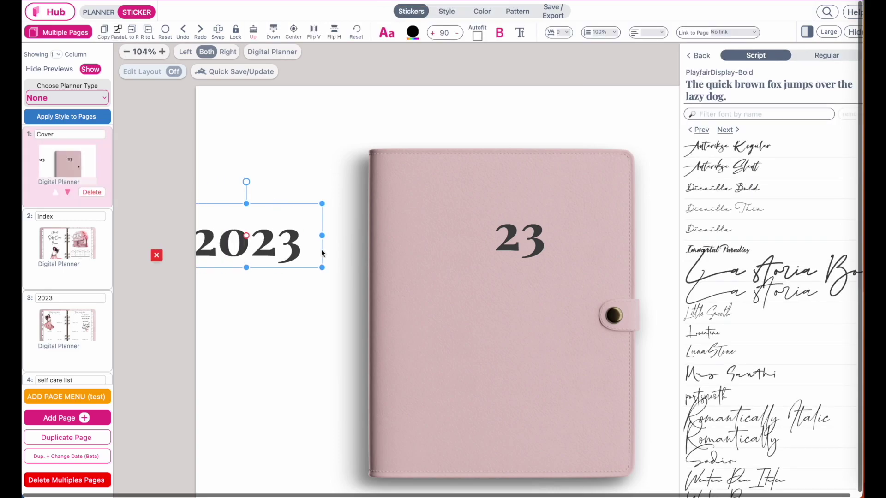
drag(261, 244, 502, 248)
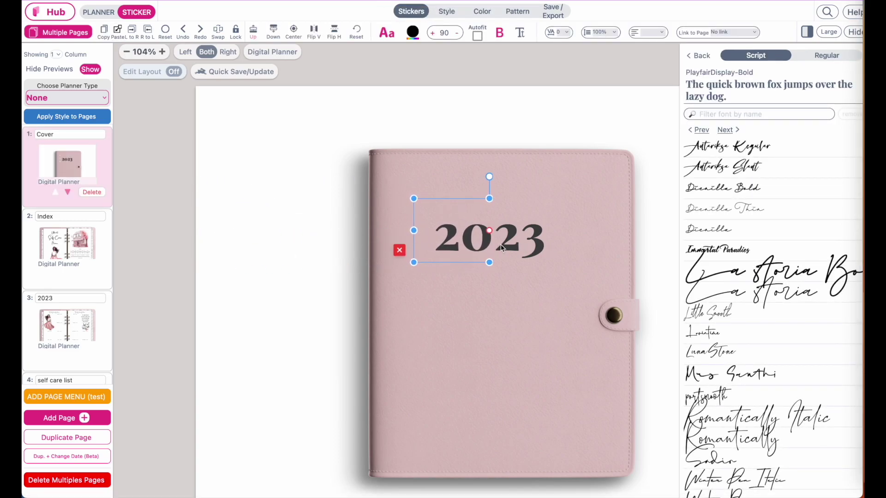
click(326, 259)
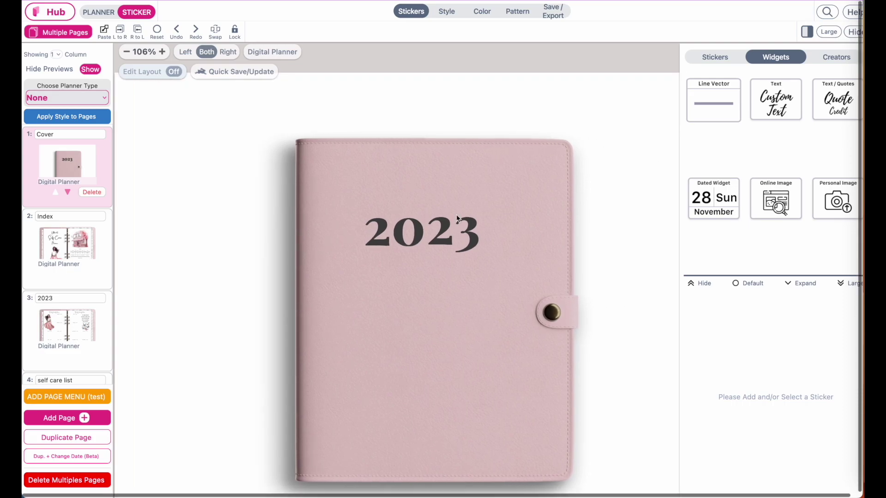
- Nudge both overlapping 2023 text boxes slightly right so the full year lines up
click(474, 243)
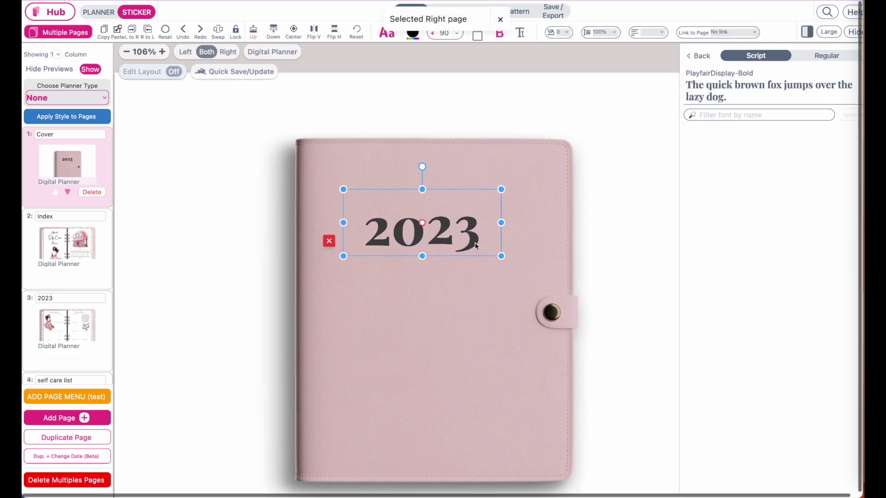
drag(478, 243, 489, 245)
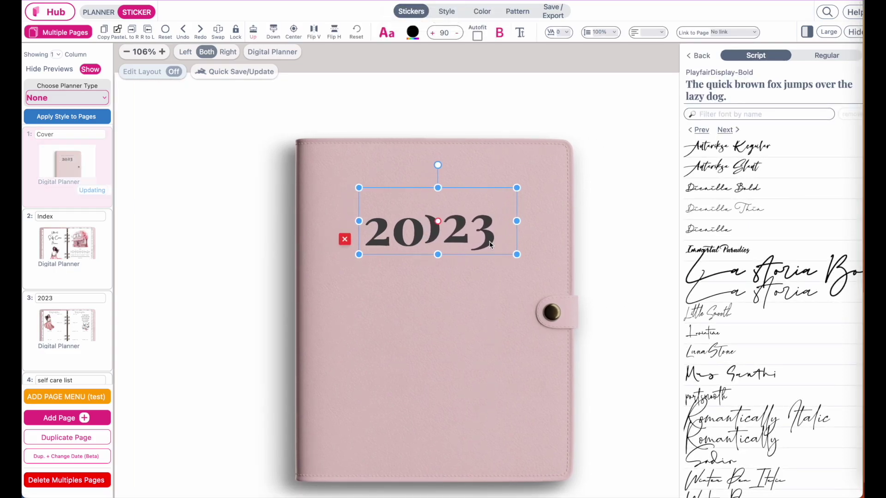
click(398, 238)
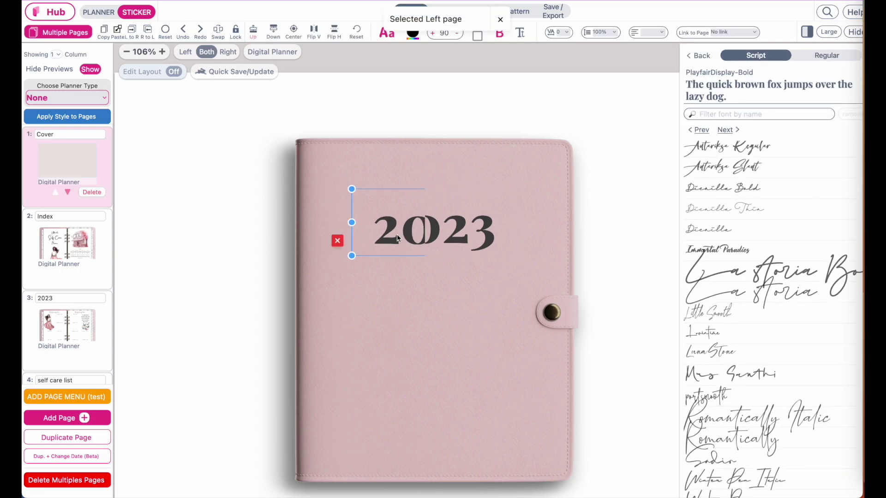
drag(398, 238, 404, 238)
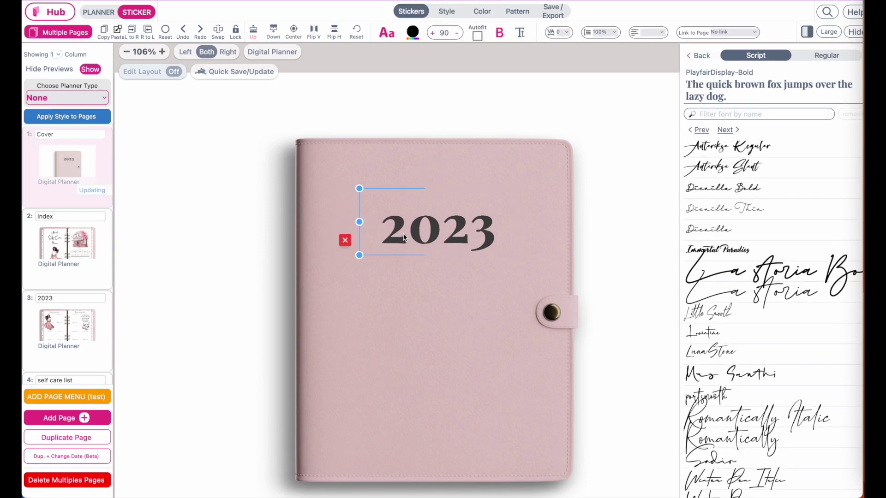
scroll(362, 287, up, 5)
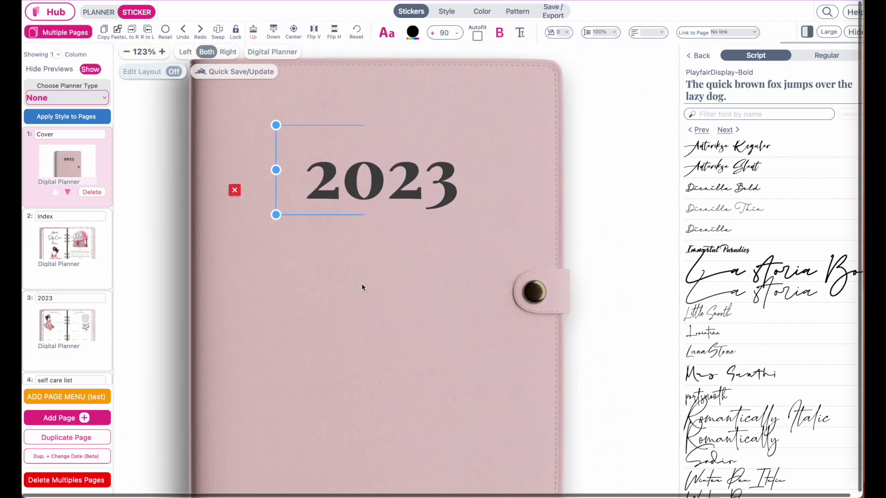
scroll(362, 286, down, 3)
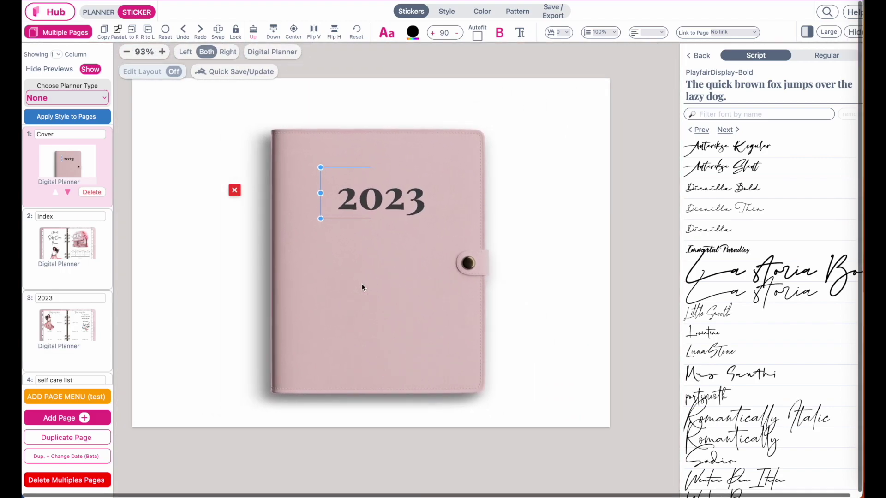
scroll(362, 284, up, 1)
click(565, 290)
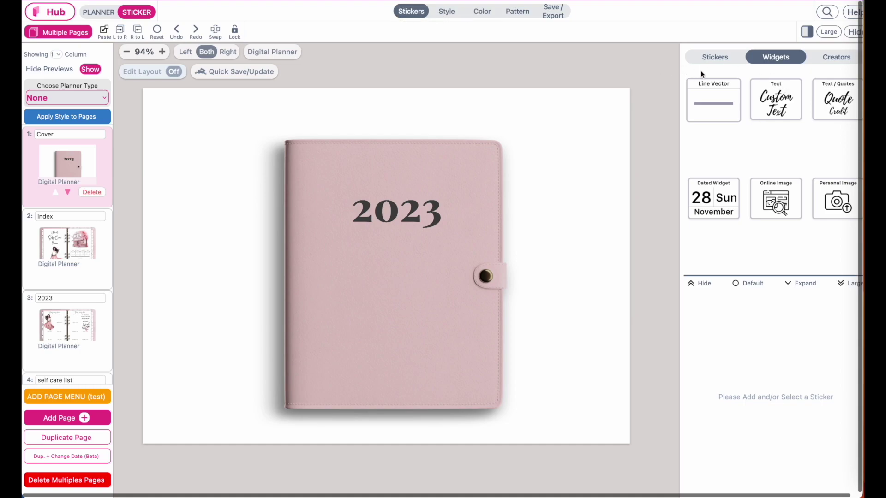
- Add the floral garland sticker from the Spring Planner Girl category and enlarge it over the cover
click(713, 58)
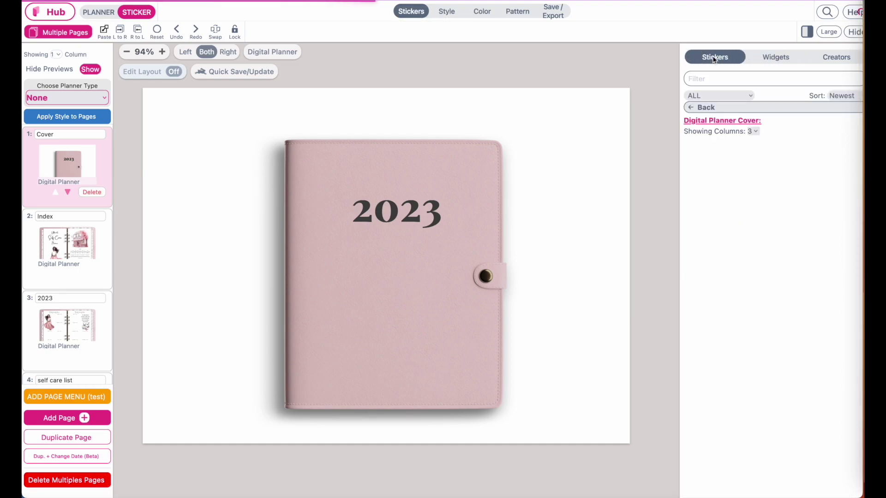
click(698, 109)
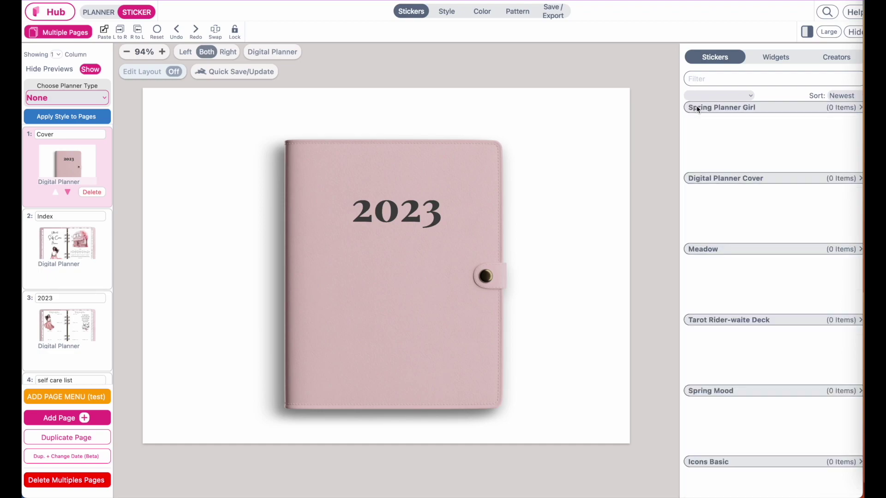
click(747, 108)
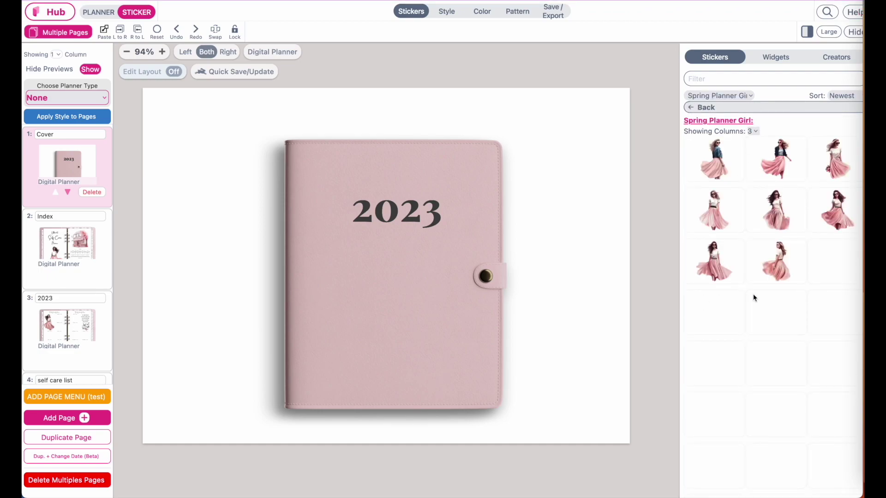
scroll(765, 303, down, 5)
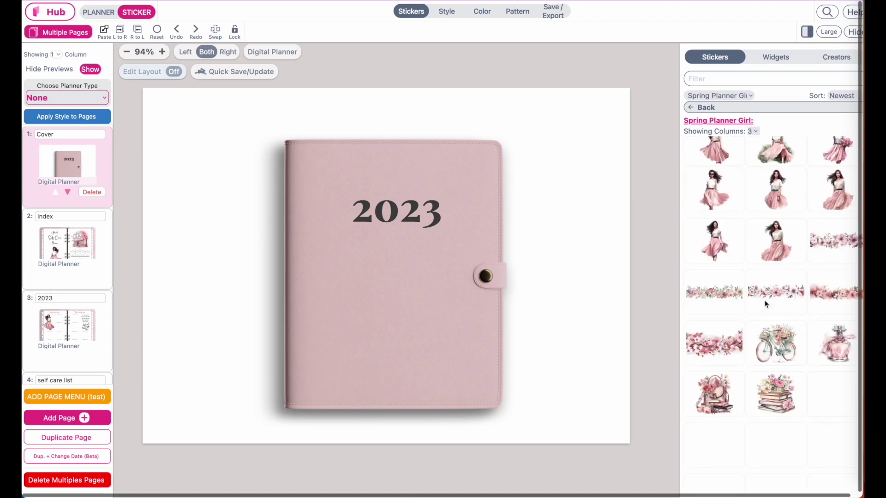
scroll(766, 303, down, 1)
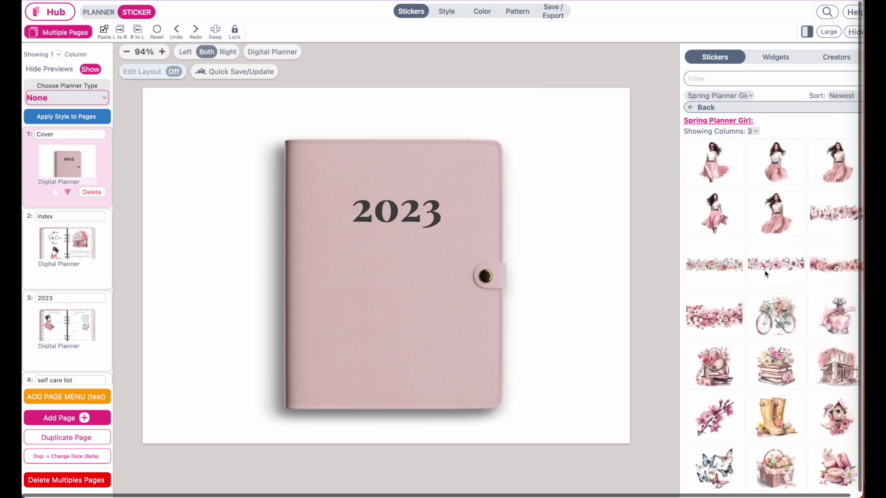
double_click(437, 121)
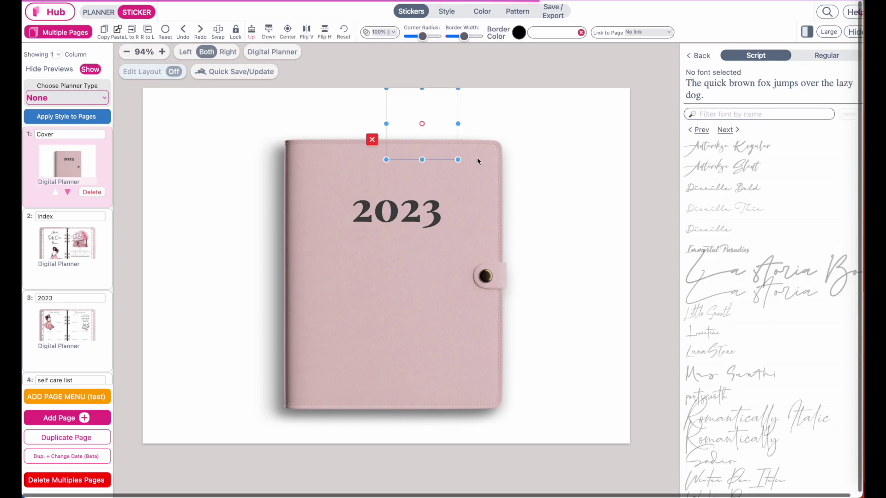
drag(459, 163, 493, 201)
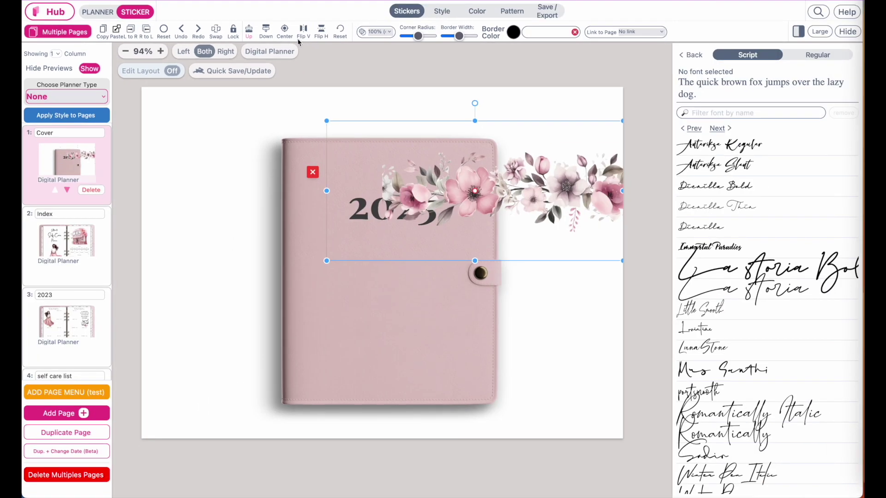
- Adjust the garland's layer, then enlarge and stretch it along the cover's top-right edge
click(239, 58)
drag(592, 208, 508, 147)
drag(543, 204, 622, 238)
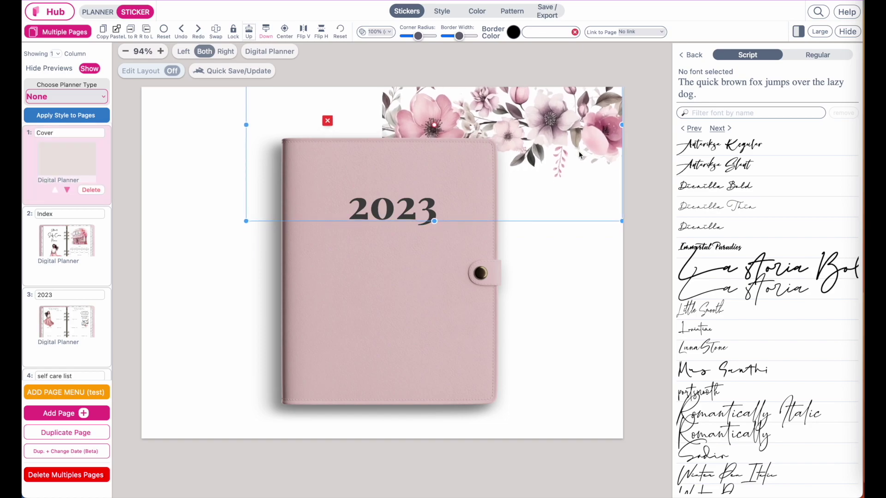
drag(575, 150, 594, 151)
drag(259, 219, 133, 274)
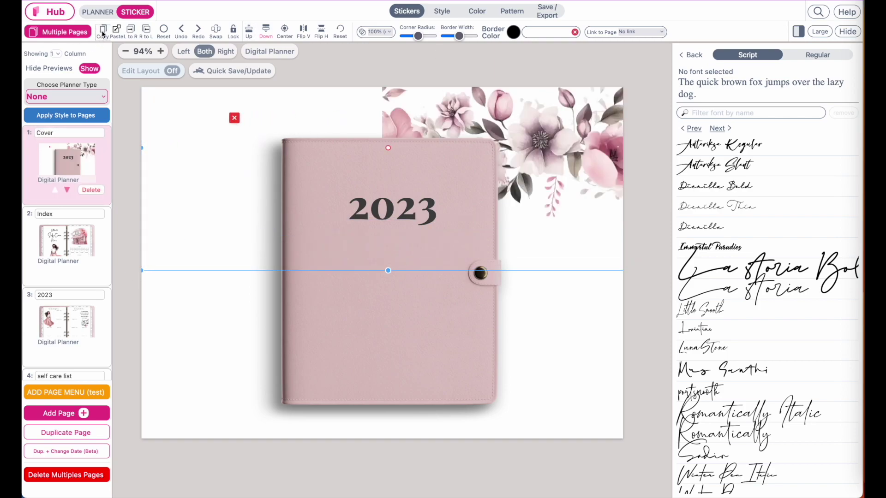
- Duplicate the floral garland and place the copy across the cover's top-left, behind the binder
click(181, 357)
key(ctrl+v)
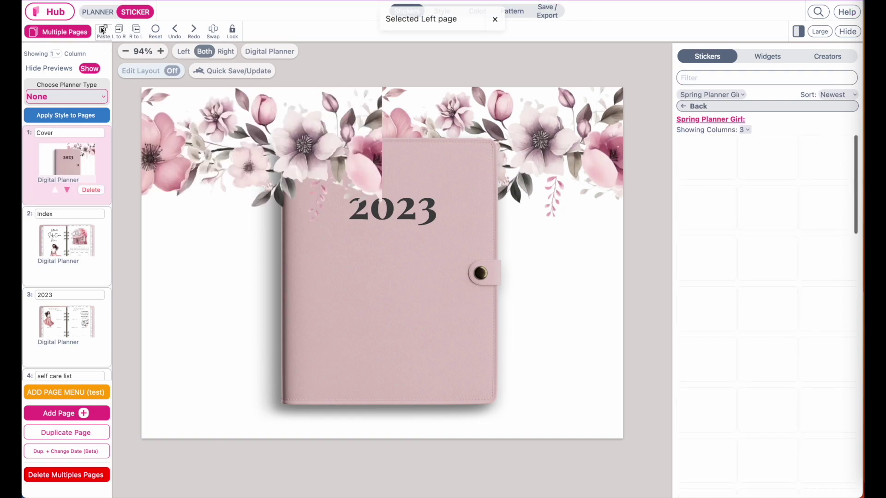
drag(305, 226, 321, 151)
click(250, 30)
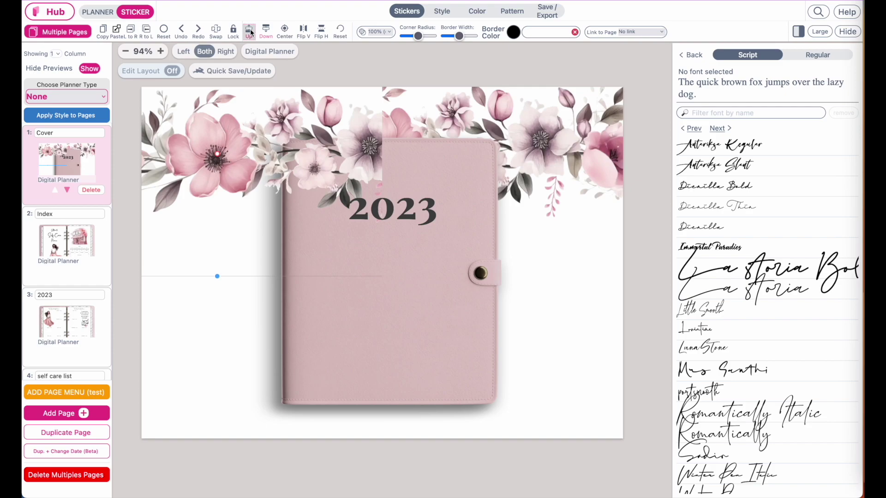
drag(220, 154, 388, 144)
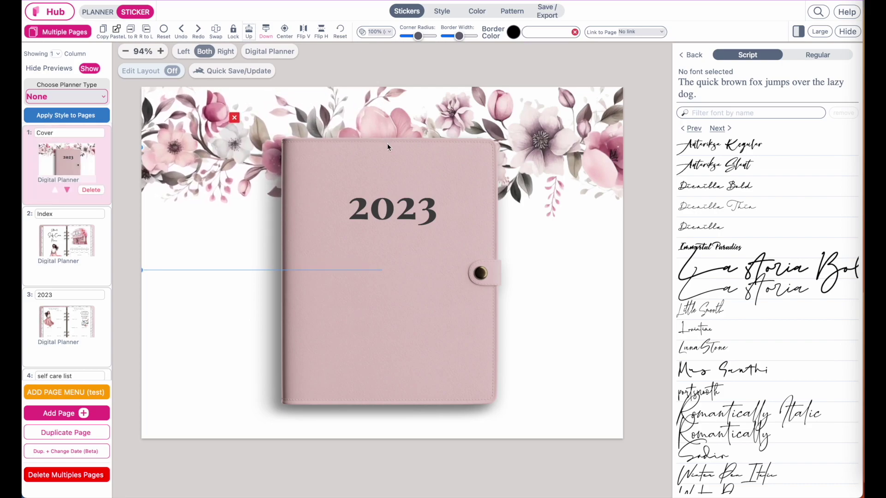
click(212, 360)
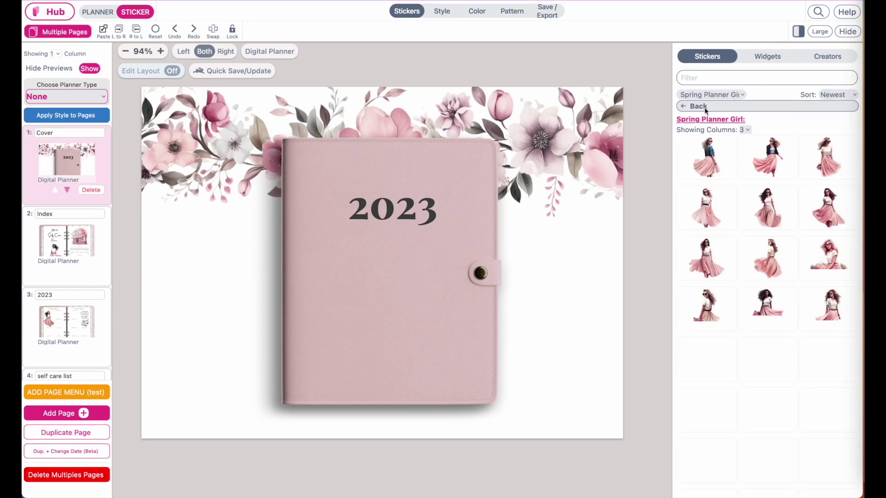
- Place a cherry-branch sticker at the cover's bottom-left behind the binder, then go to the Index spread
scroll(747, 333, down, 5)
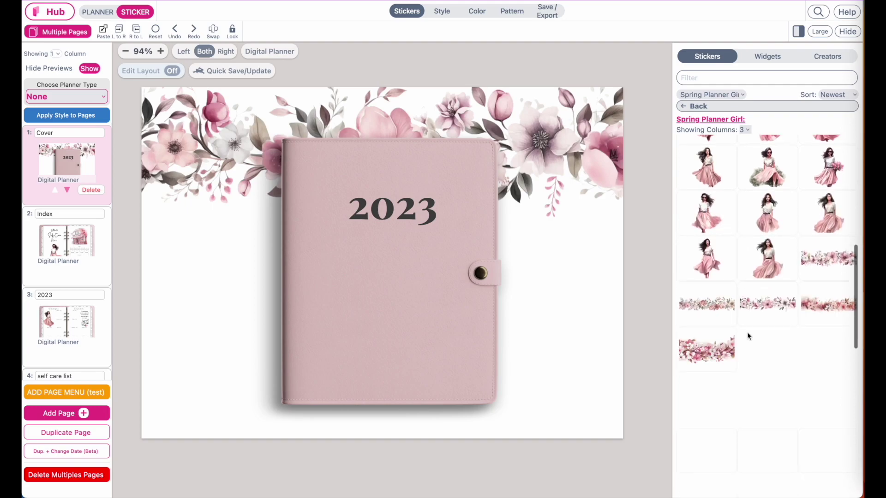
scroll(747, 335, down, 10)
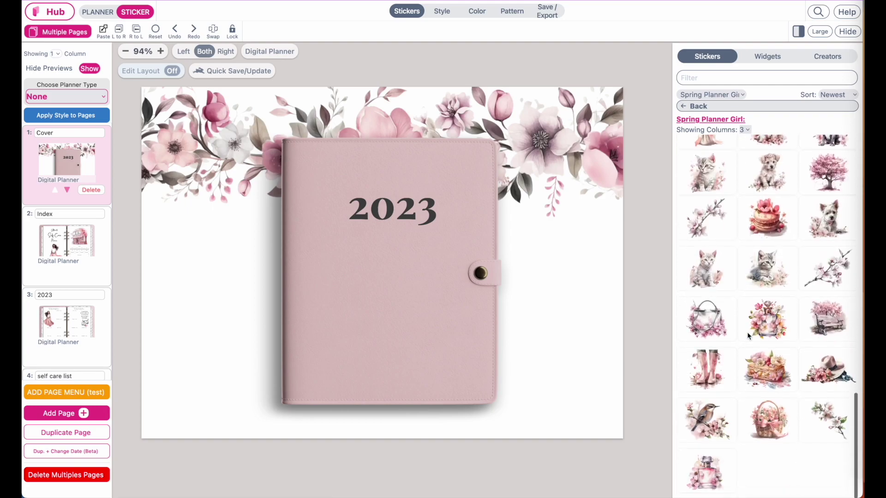
click(837, 272)
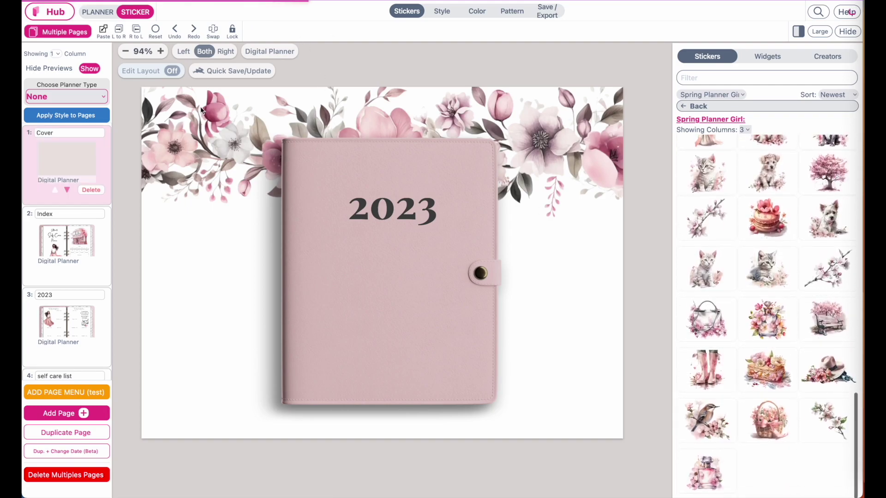
click(203, 133)
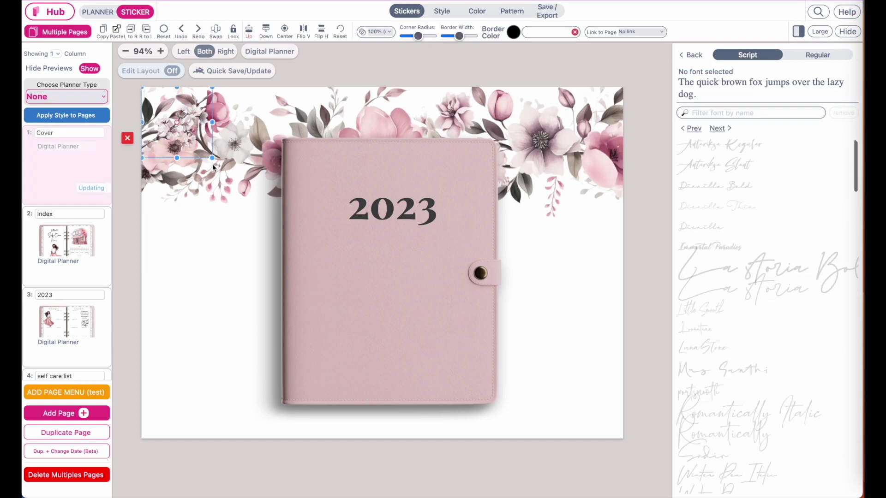
drag(213, 162, 333, 302)
drag(278, 108, 251, 294)
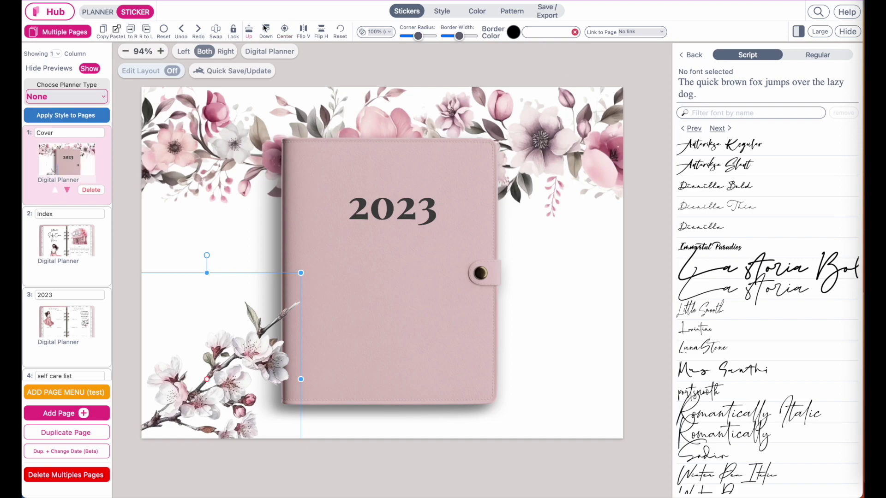
click(250, 31)
click(575, 367)
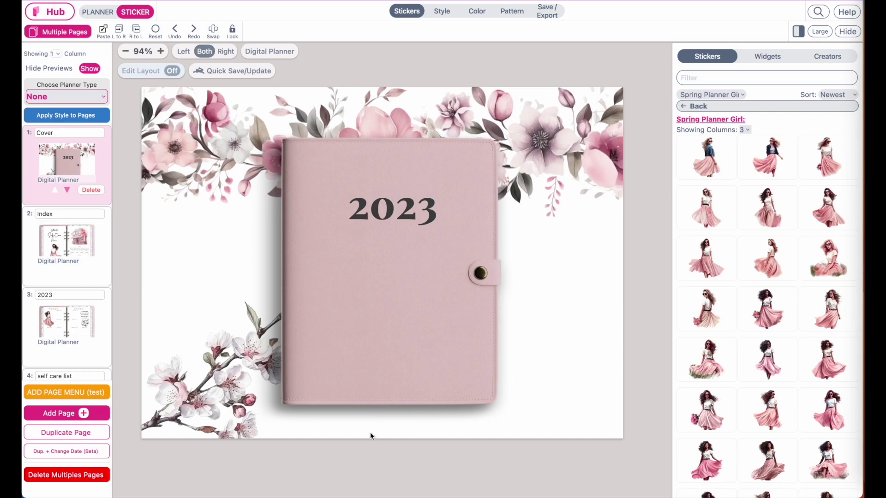
click(57, 251)
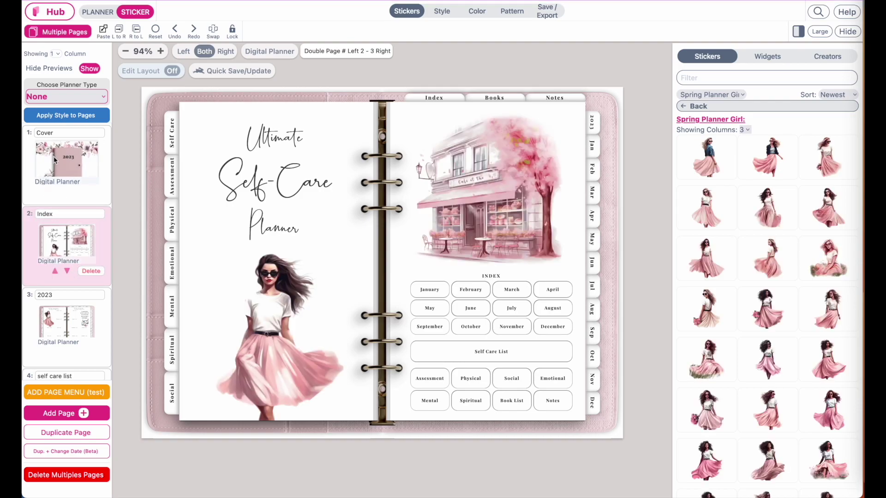
- Open the Index spread's digital planner tab settings in planner editing mode
click(97, 13)
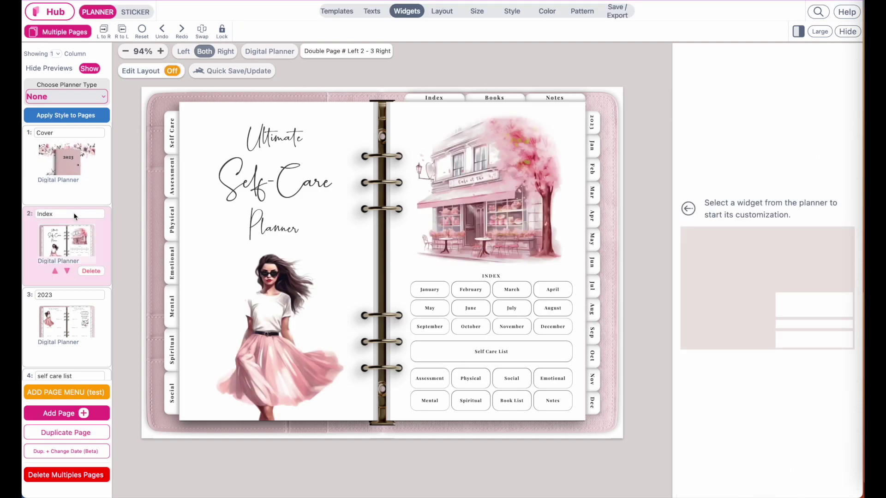
click(444, 14)
scroll(61, 235, down, 1)
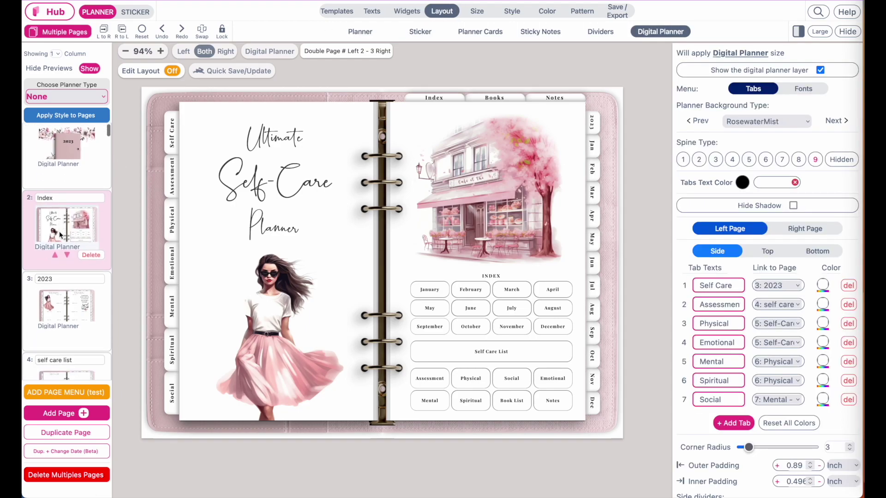
scroll(60, 235, up, 1)
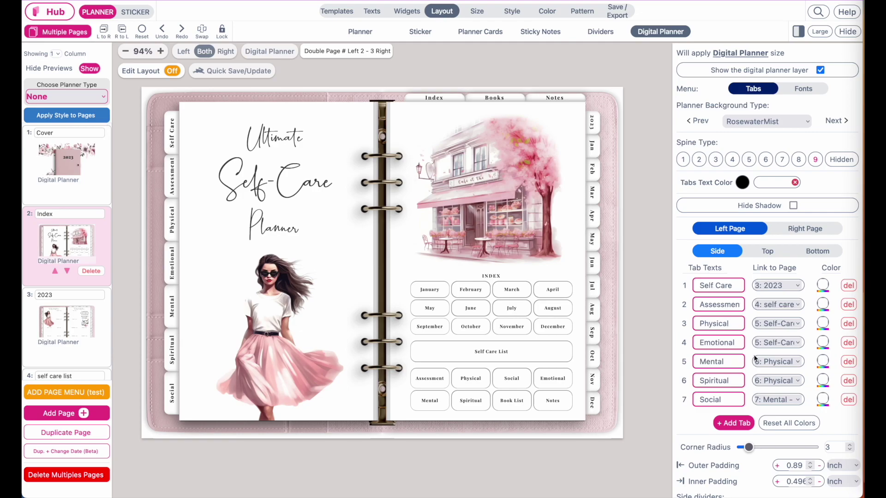
- Link the Self Care tab to the self care list and Assessment to Self-Care Assessment
click(783, 287)
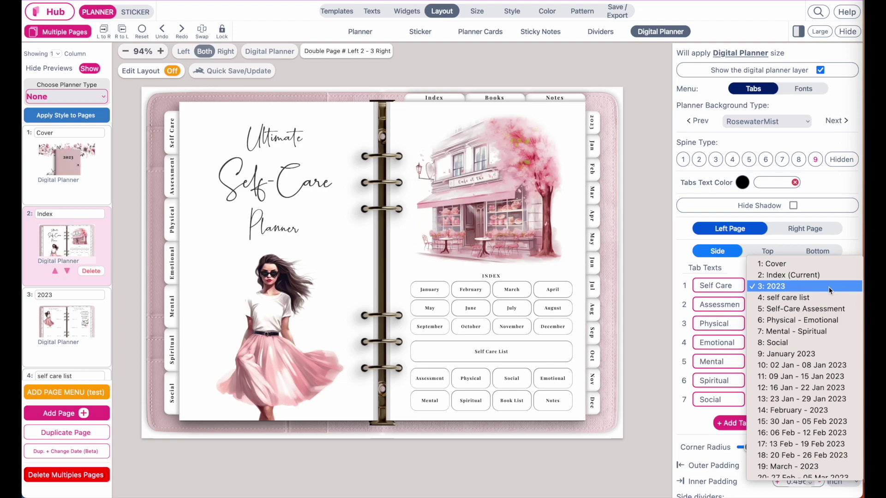
click(789, 299)
click(790, 303)
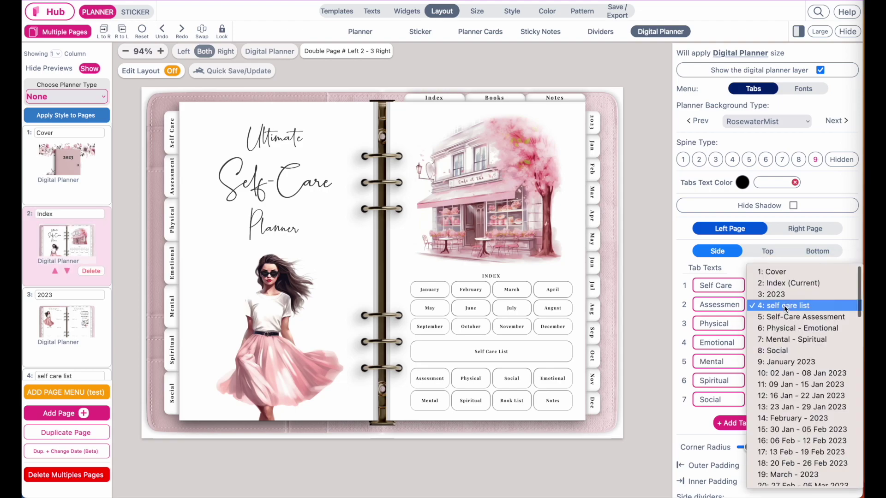
click(815, 318)
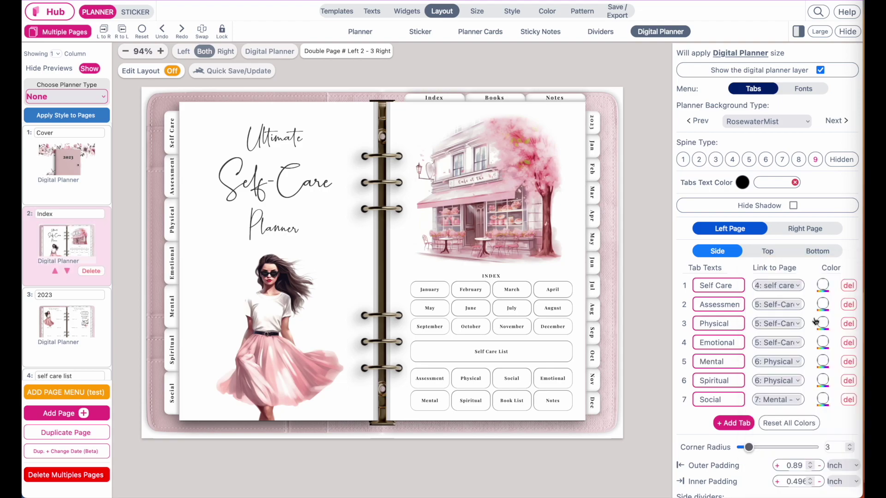
click(787, 323)
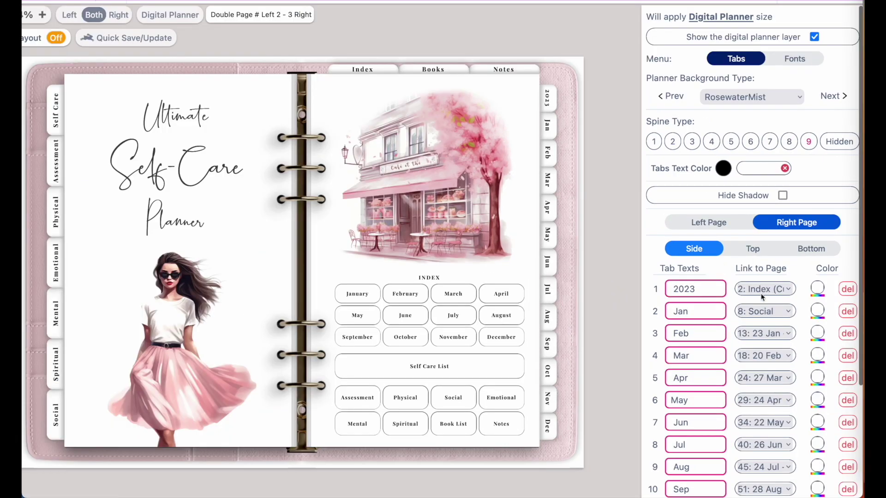
- Link the right-page 2023 tab to the 2023 page and Jan to January 2023
click(775, 286)
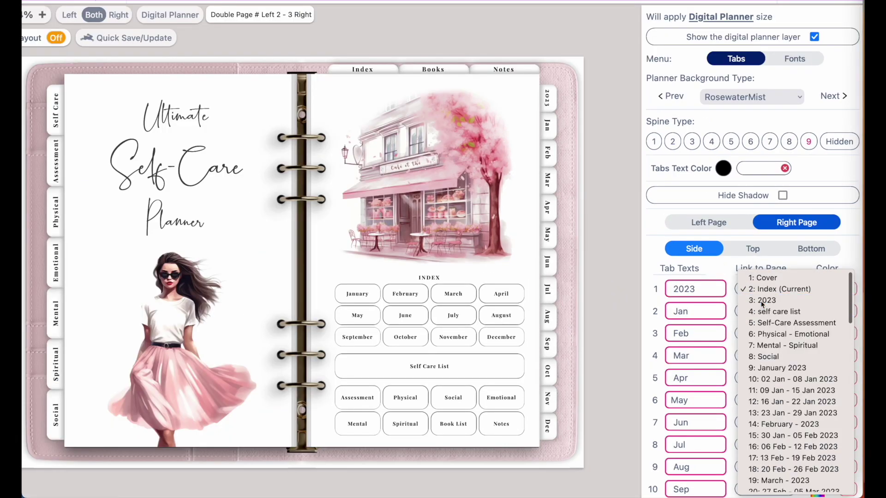
click(762, 301)
click(762, 311)
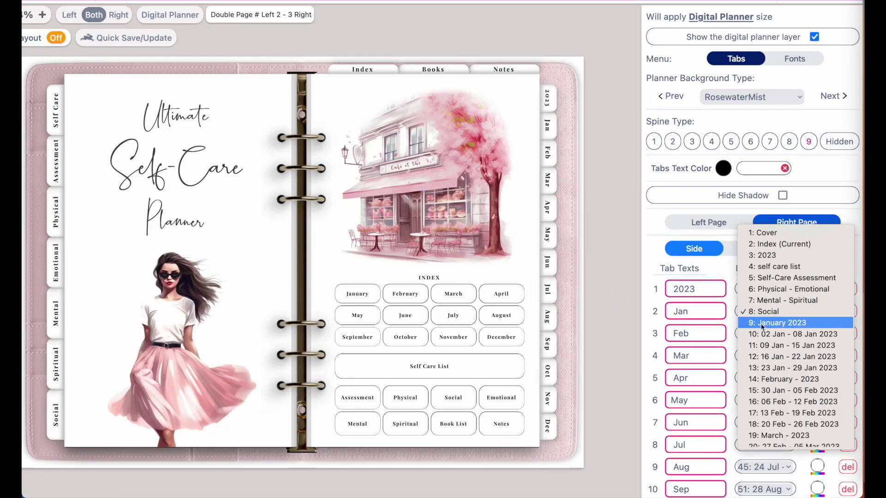
click(762, 322)
scroll(761, 326, down, 3)
- Link Feb, Mar and Apr to their month pages (Mar to 19: March) and check May and Nov
click(758, 269)
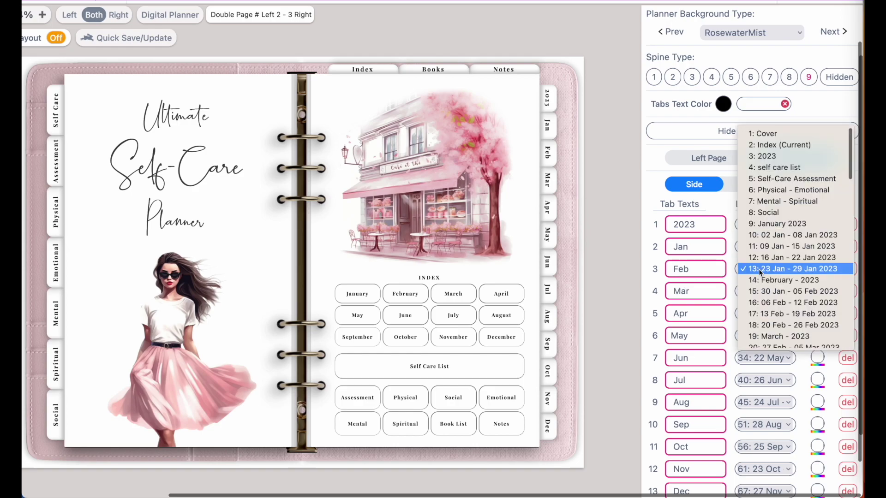
click(760, 281)
click(766, 291)
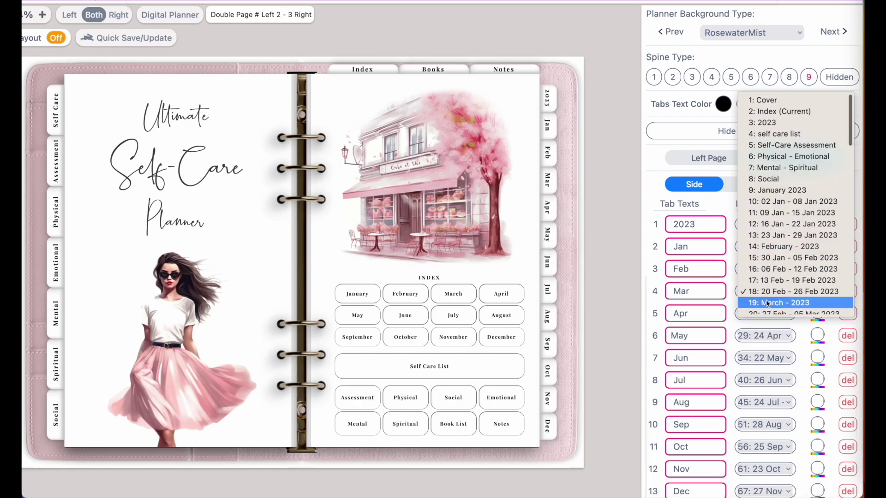
click(765, 302)
click(765, 314)
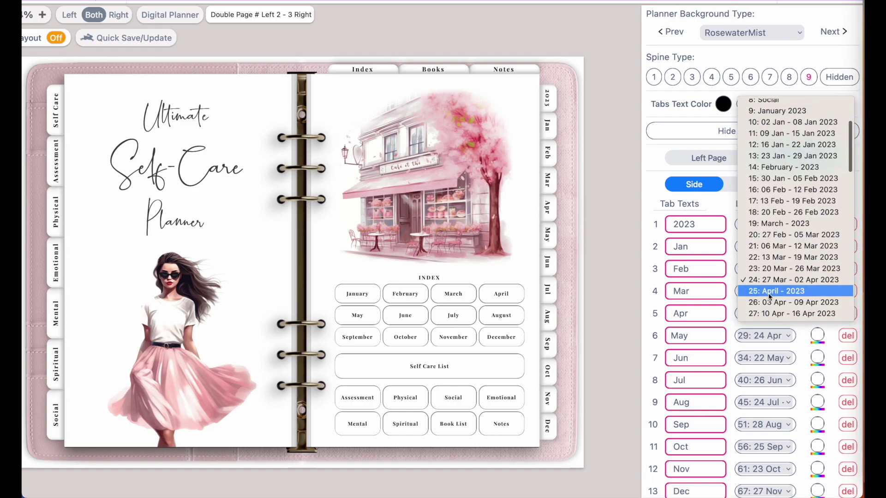
click(764, 298)
click(760, 333)
click(760, 463)
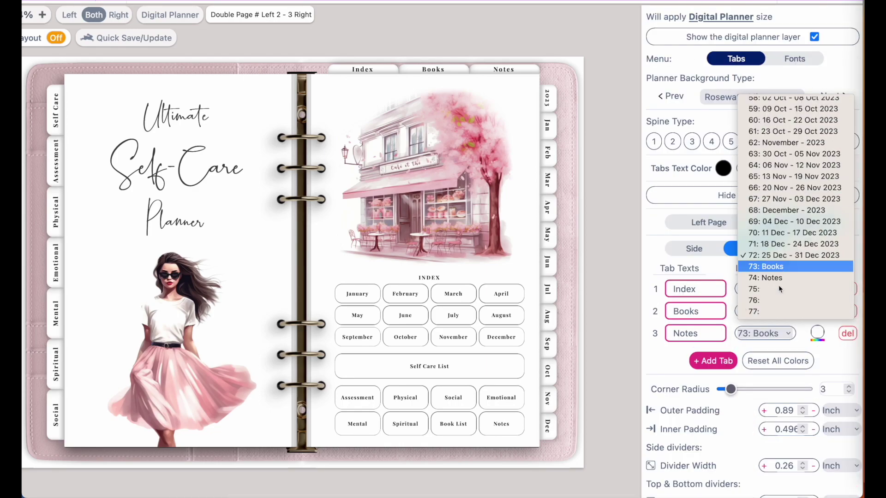
- Link the Notes top tab to the Notes page and review the left and right page tab links
click(778, 285)
click(725, 162)
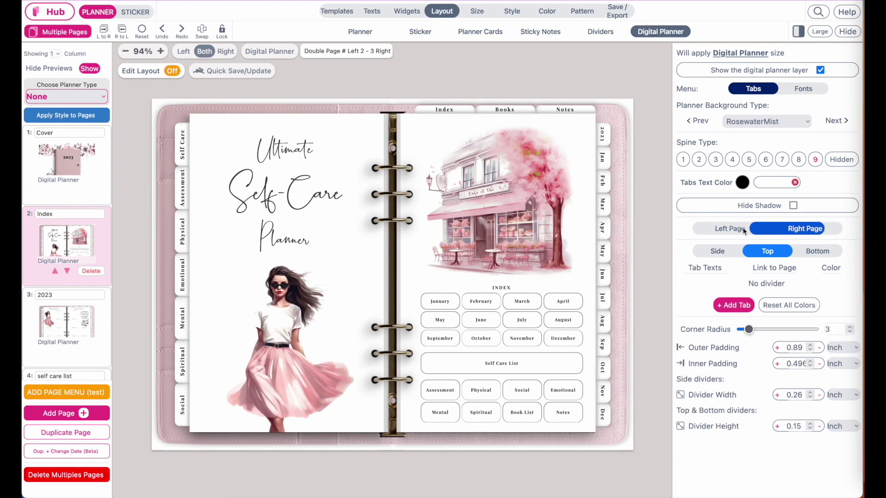
click(818, 251)
click(805, 233)
click(718, 253)
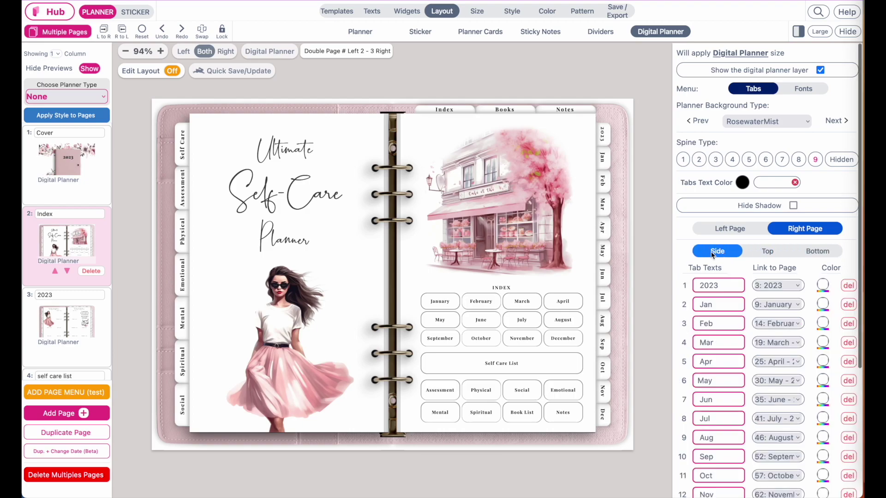
scroll(781, 312, down, 3)
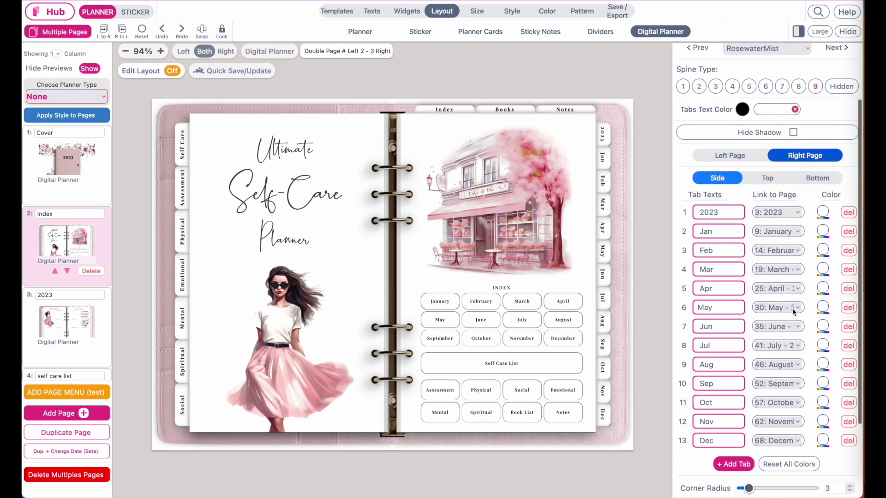
scroll(793, 312, up, 2)
scroll(793, 312, down, 2)
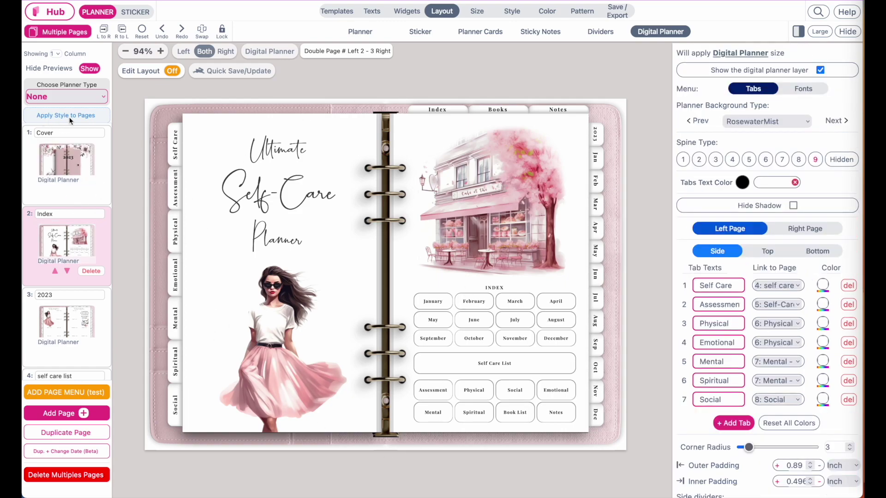
- Apply the Index page's tabs, planner style and margins to pages 2: Index through 77
click(70, 120)
click(447, 273)
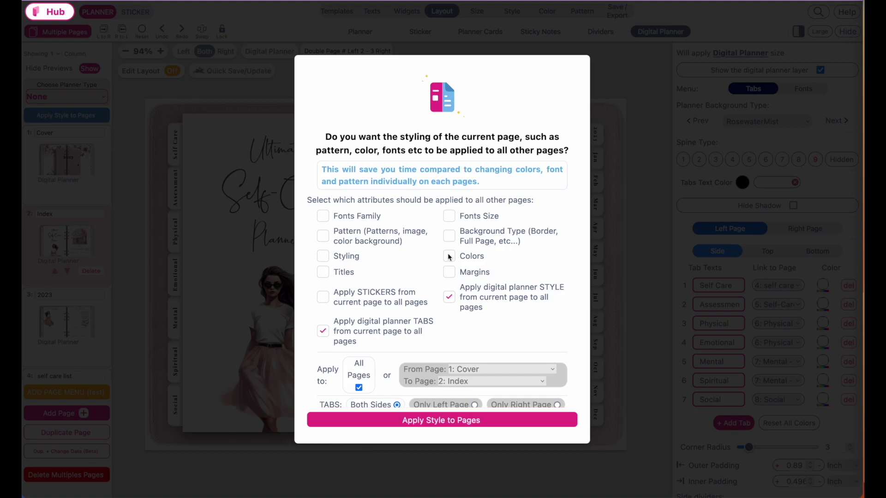
click(448, 257)
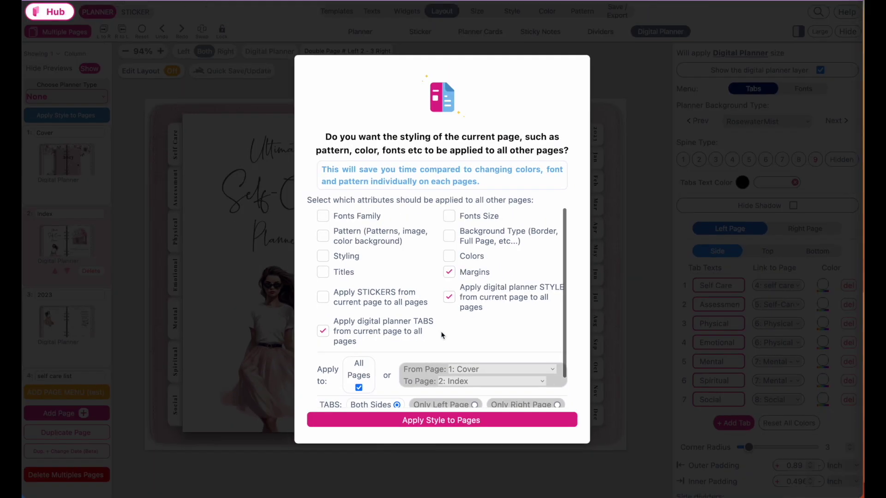
click(359, 388)
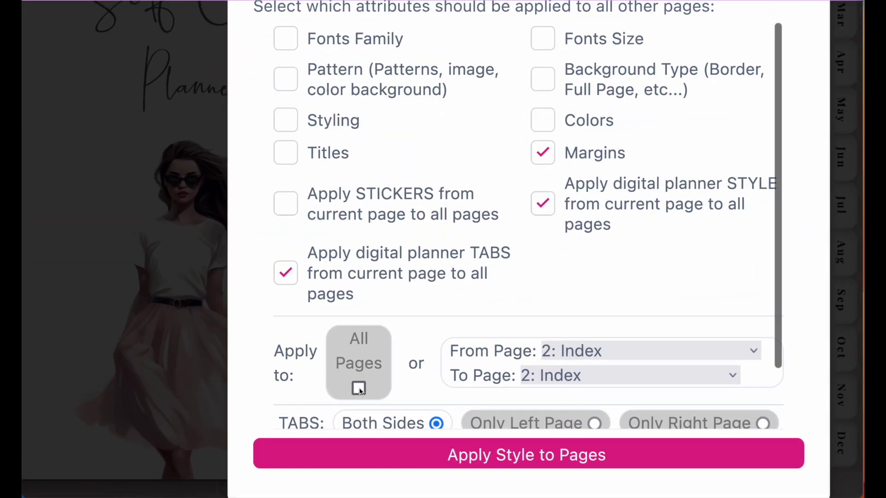
click(547, 352)
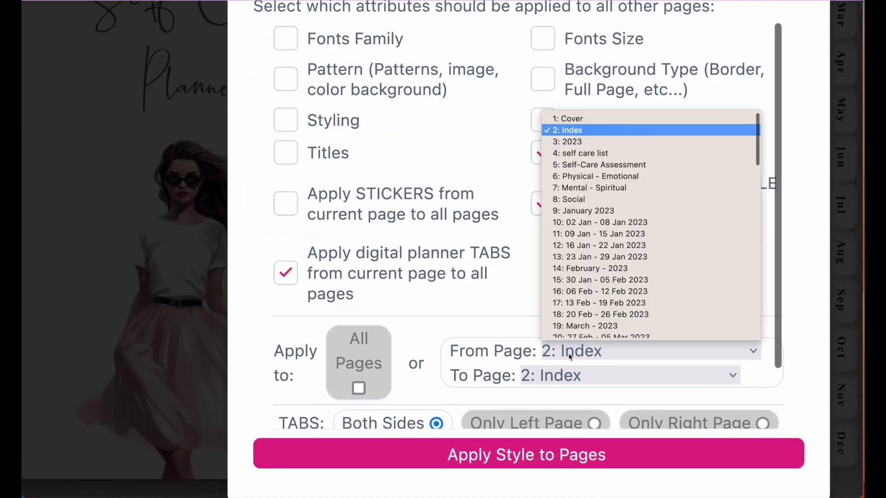
click(600, 132)
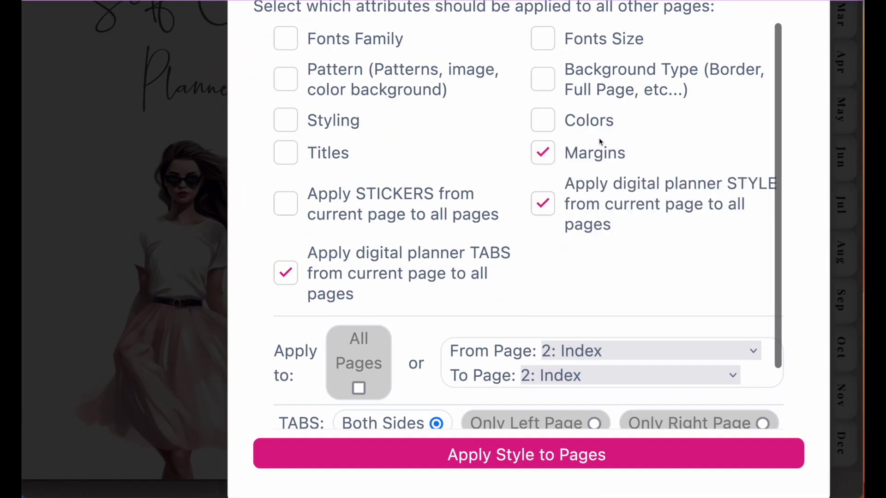
click(560, 388)
scroll(563, 353, down, 10)
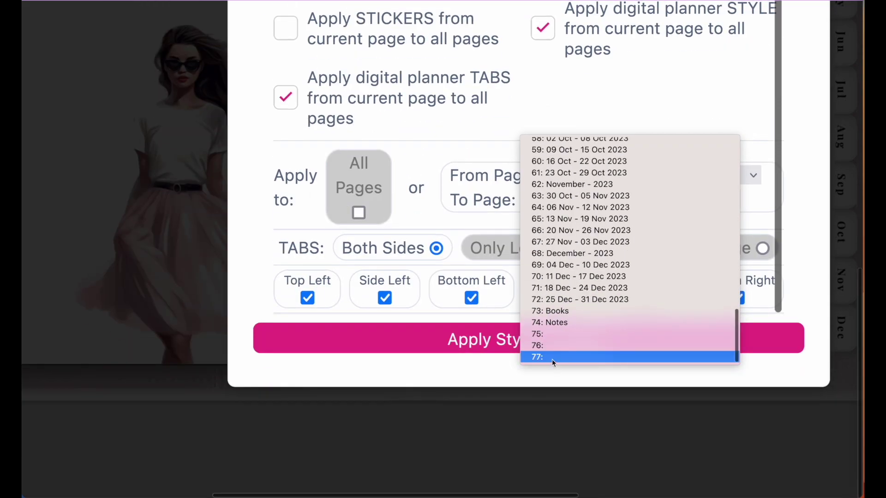
click(552, 358)
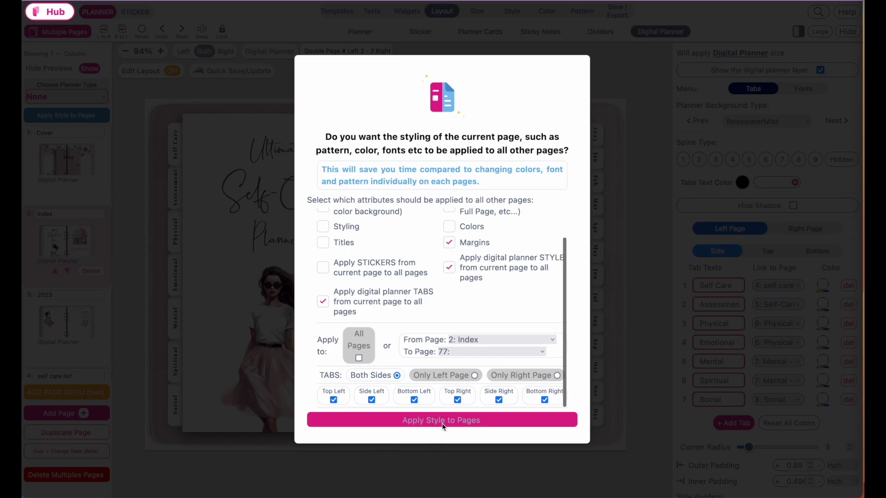
click(400, 421)
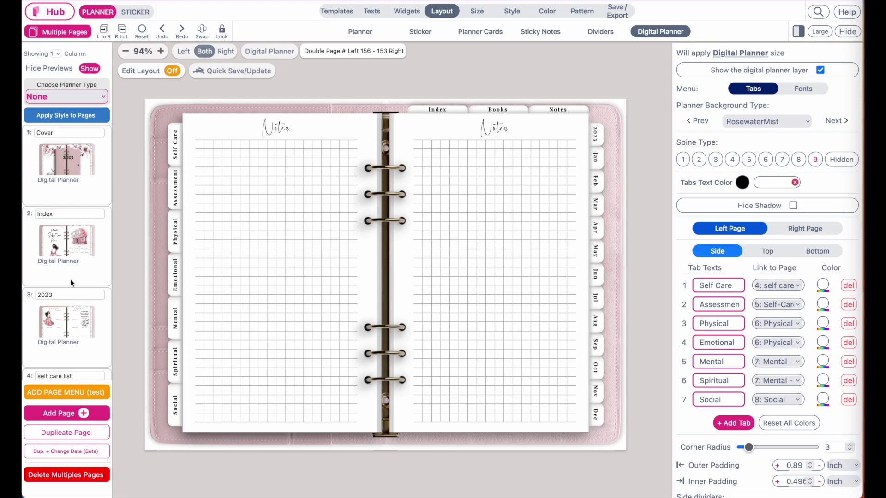
- Go from the Index down the page list to the June 2023 spread
click(66, 241)
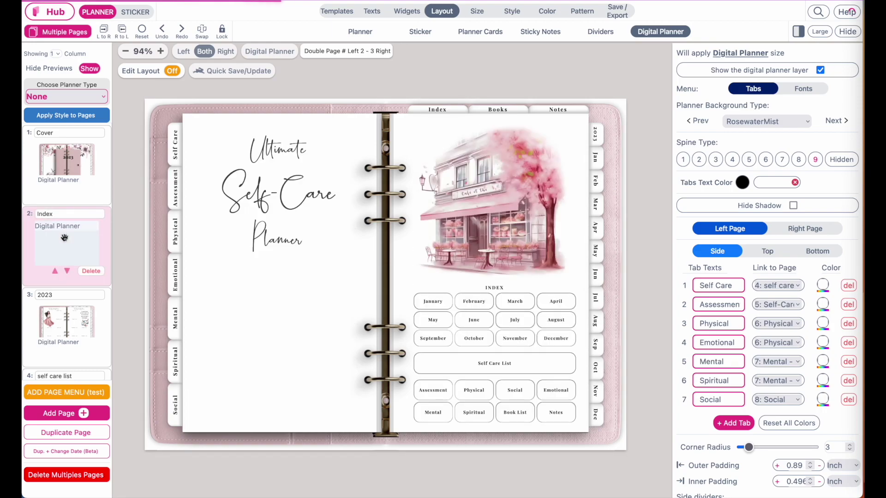
scroll(62, 276, down, 10)
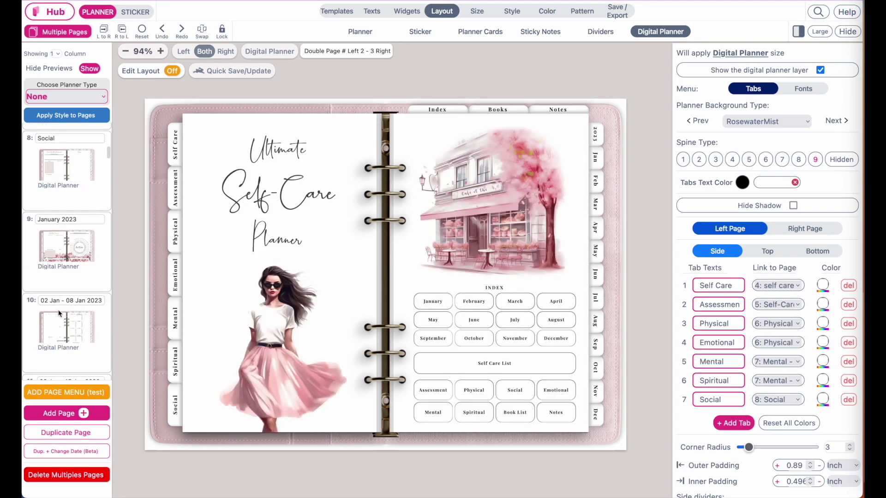
scroll(59, 314, down, 15)
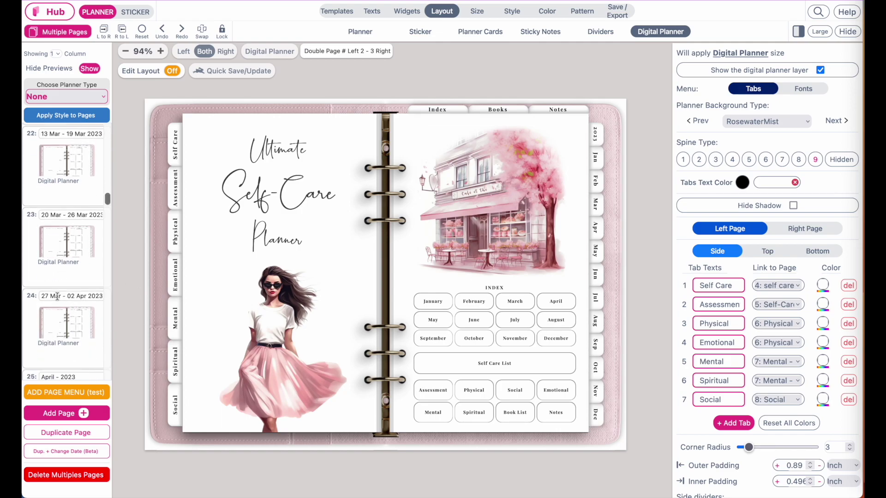
scroll(58, 296, down, 11)
click(65, 319)
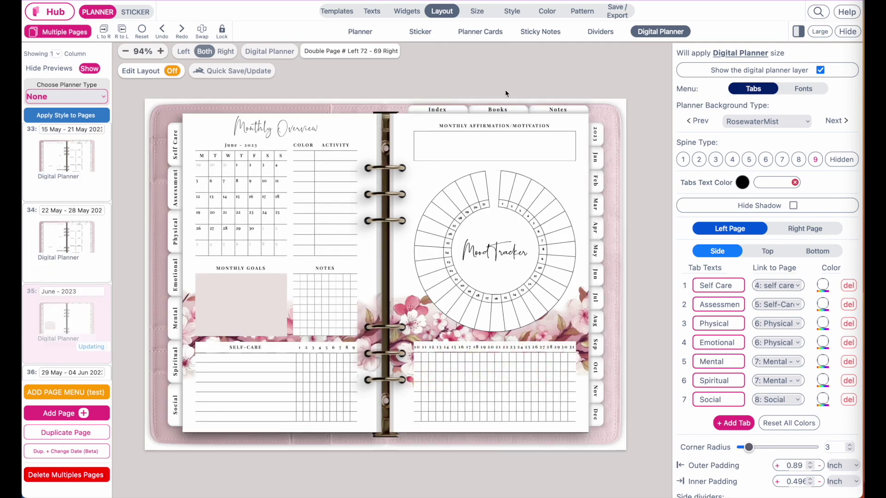
- Review the June spread's right-page bottom, top and side tab links, Jan through Dec
click(804, 229)
click(815, 251)
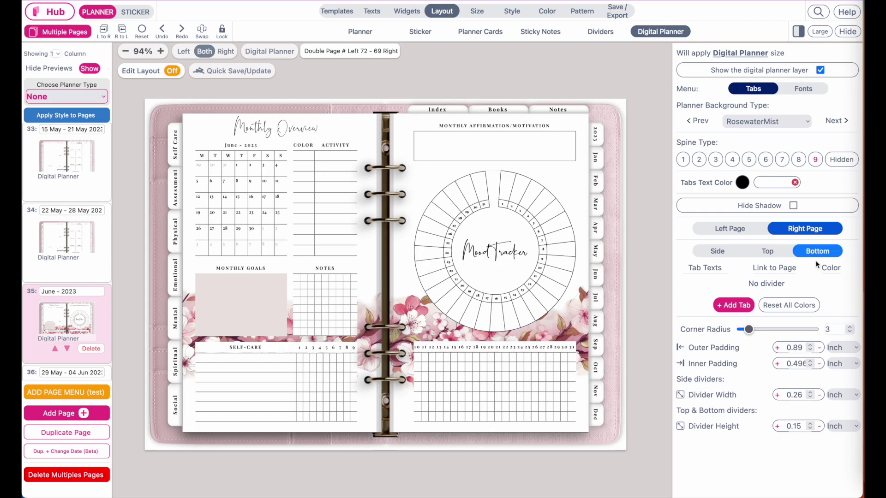
click(783, 252)
click(726, 252)
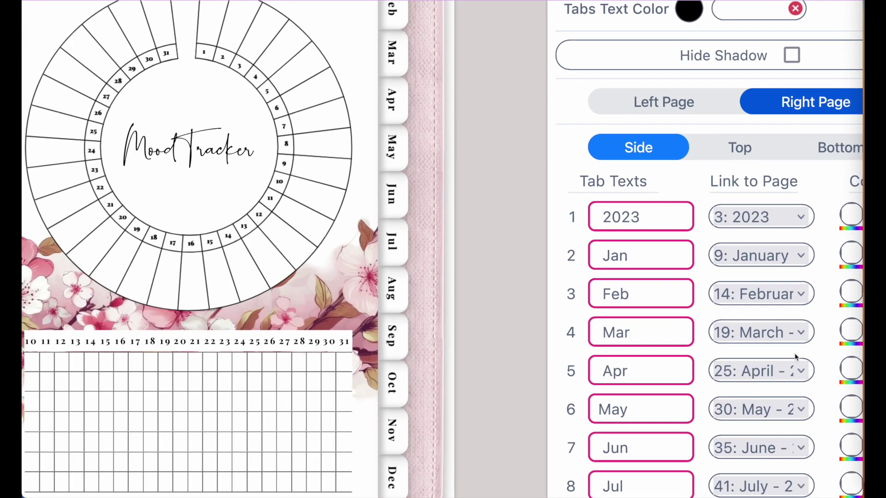
scroll(797, 357, down, 1)
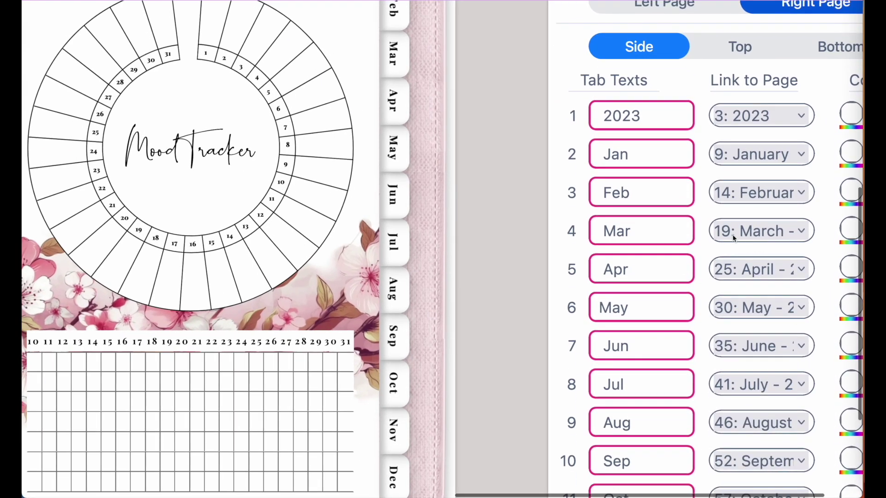
scroll(699, 212, down, 3)
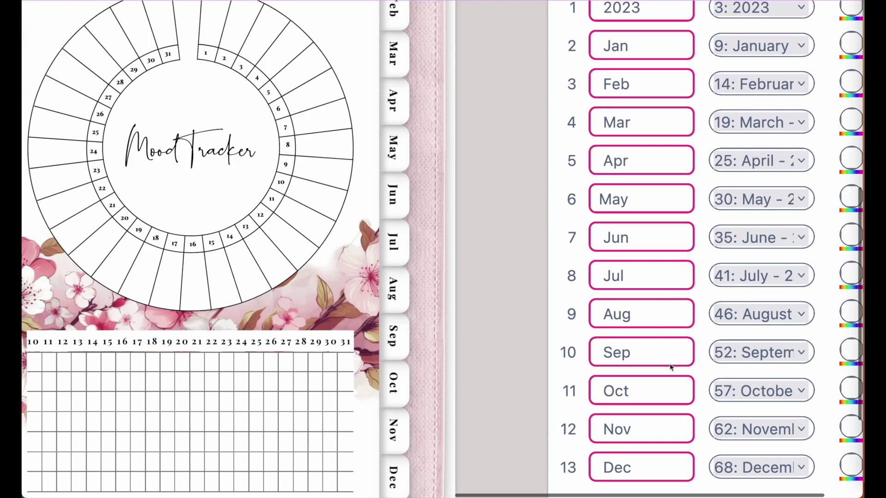
scroll(676, 372, down, 3)
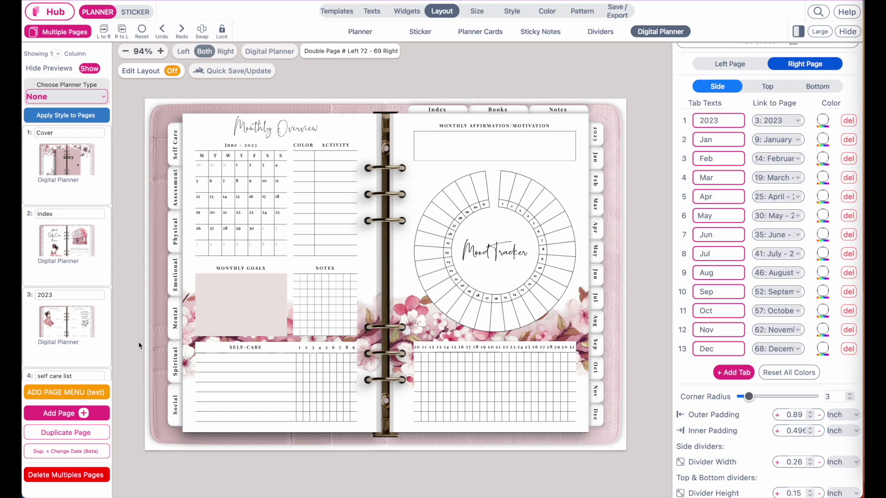
- Hide the digital planner layer on the Cover page, then bring up the Save/Export options
click(74, 173)
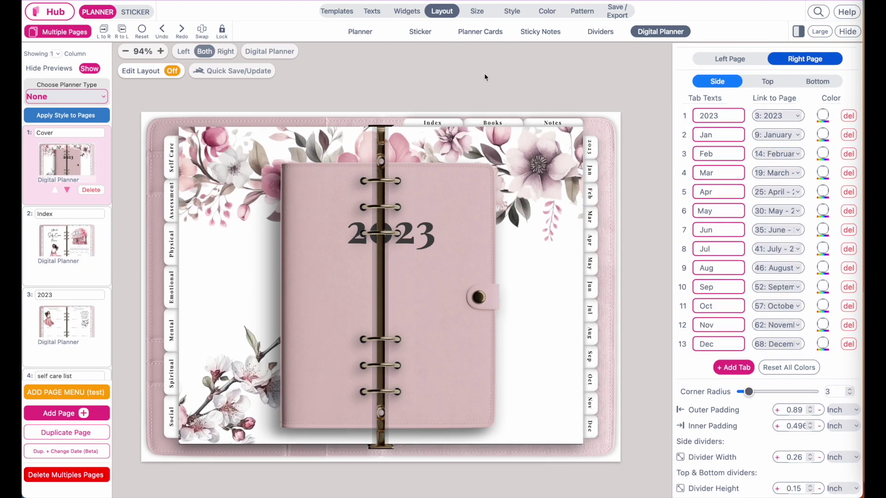
click(664, 32)
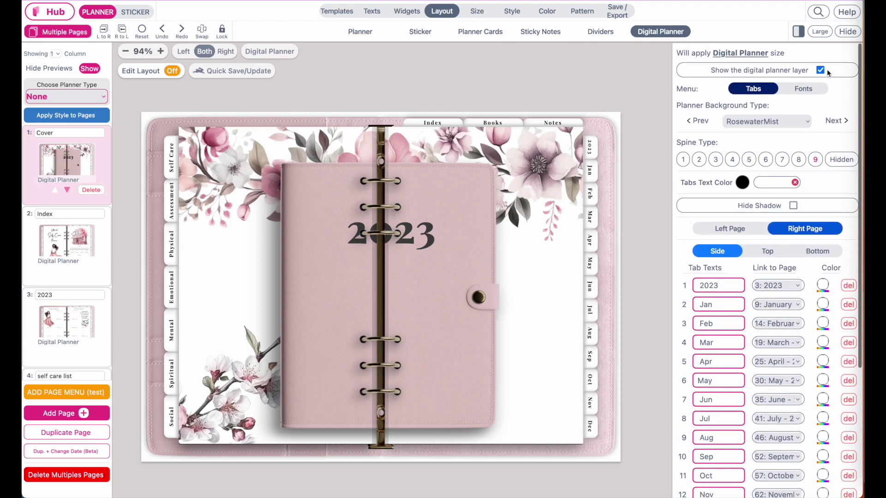
click(821, 70)
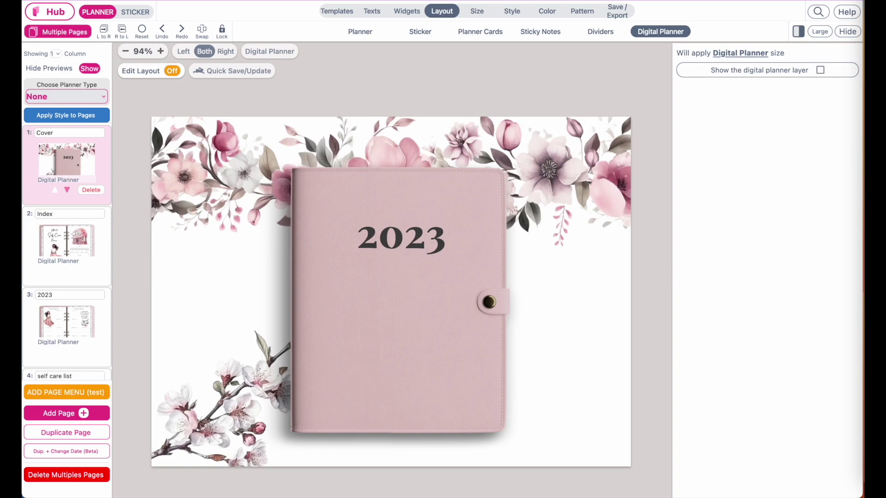
click(820, 70)
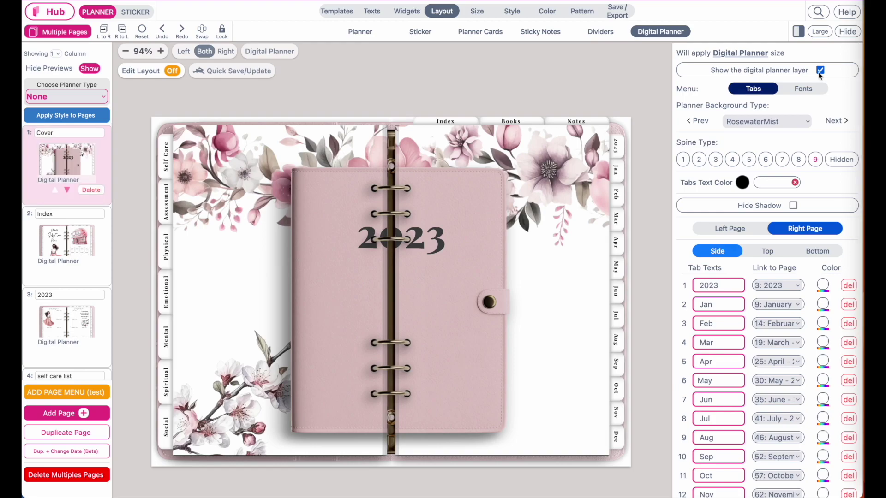
click(831, 71)
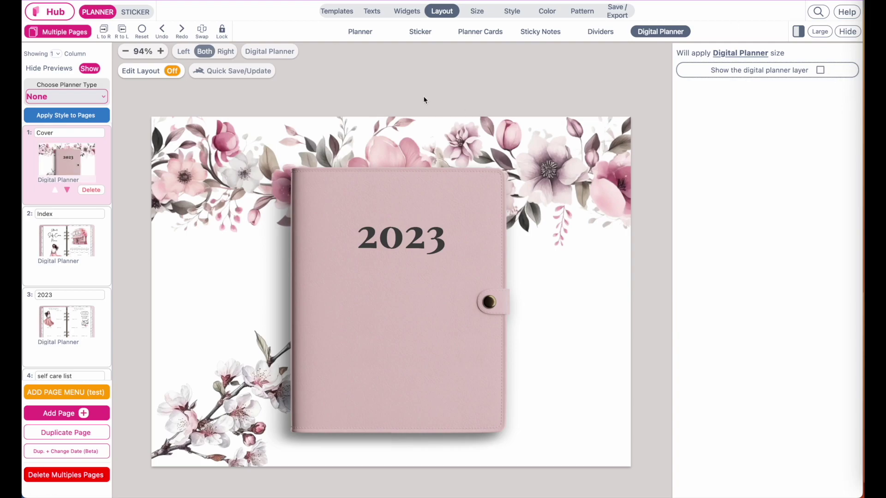
click(628, 13)
- Set the PDF export to Digital with the Double Page, Goodnotes (PDF Links) layout
click(769, 96)
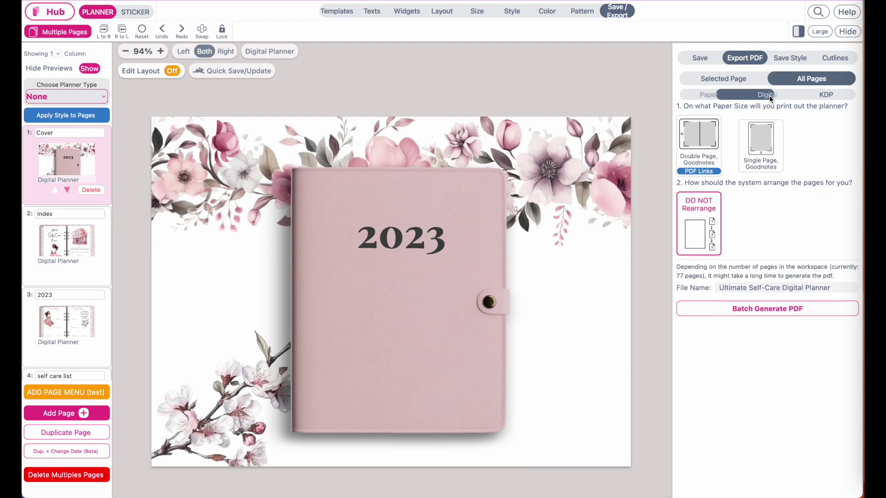
click(703, 126)
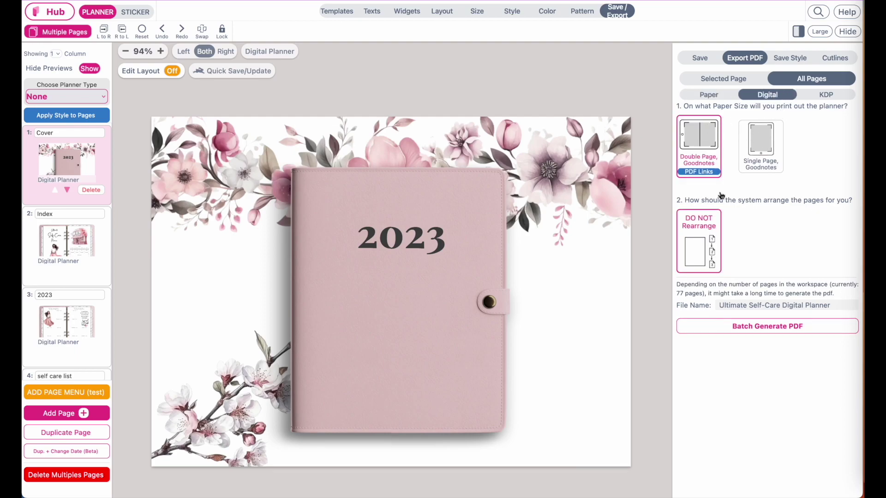